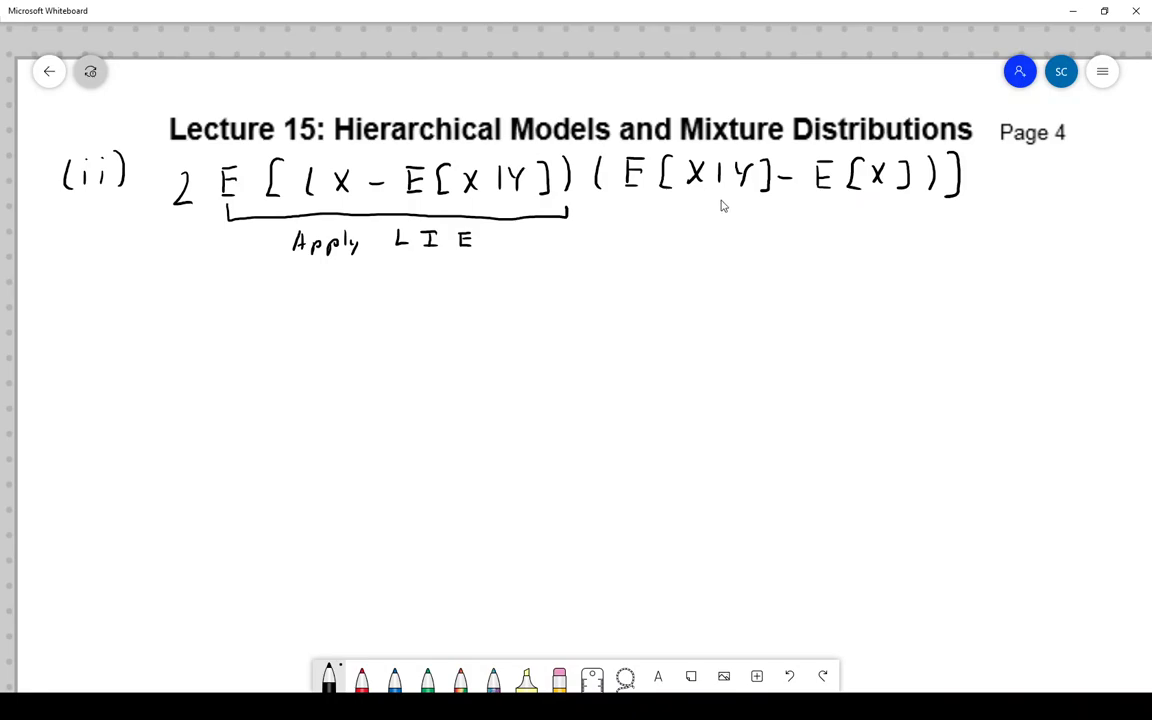
Bracket the factor E[X|Y] - E[X] in (ii) underneath and annotate it "both constant wrt X. Call it c."
mouse_move(626, 202)
left_mouse_down()
mouse_move(658, 218)
mouse_move(897, 218)
mouse_move(915, 205)
left_mouse_up()
left_click_drag(638, 238, 661, 256)
mouse_move(670, 240)
left_mouse_down()
mouse_move(670, 256)
mouse_move(858, 256)
left_mouse_up()
mouse_move(873, 237)
left_mouse_down()
mouse_move(874, 255)
mouse_move(880, 242)
mouse_move(930, 255)
left_mouse_up()
left_click_drag(930, 240, 918, 255)
left_click(937, 252)
left_click_drag(985, 238, 976, 253)
left_click_drag(996, 244, 1005, 252)
mouse_move(1014, 235)
left_mouse_down()
mouse_move(1015, 252)
mouse_move(1051, 252)
left_mouse_up()
left_click(1040, 236)
left_click_drag(1046, 240, 1107, 250)
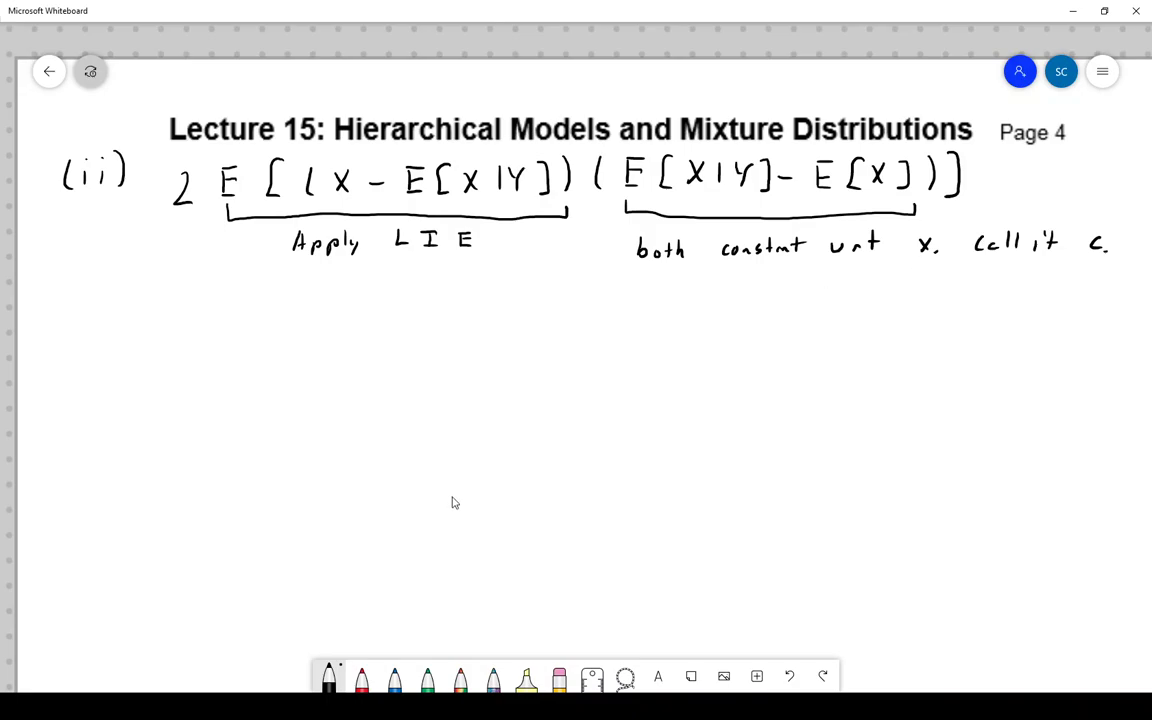
Write c(Y) in the blank area above the page 4 title
scroll(506, 494, "up", 3)
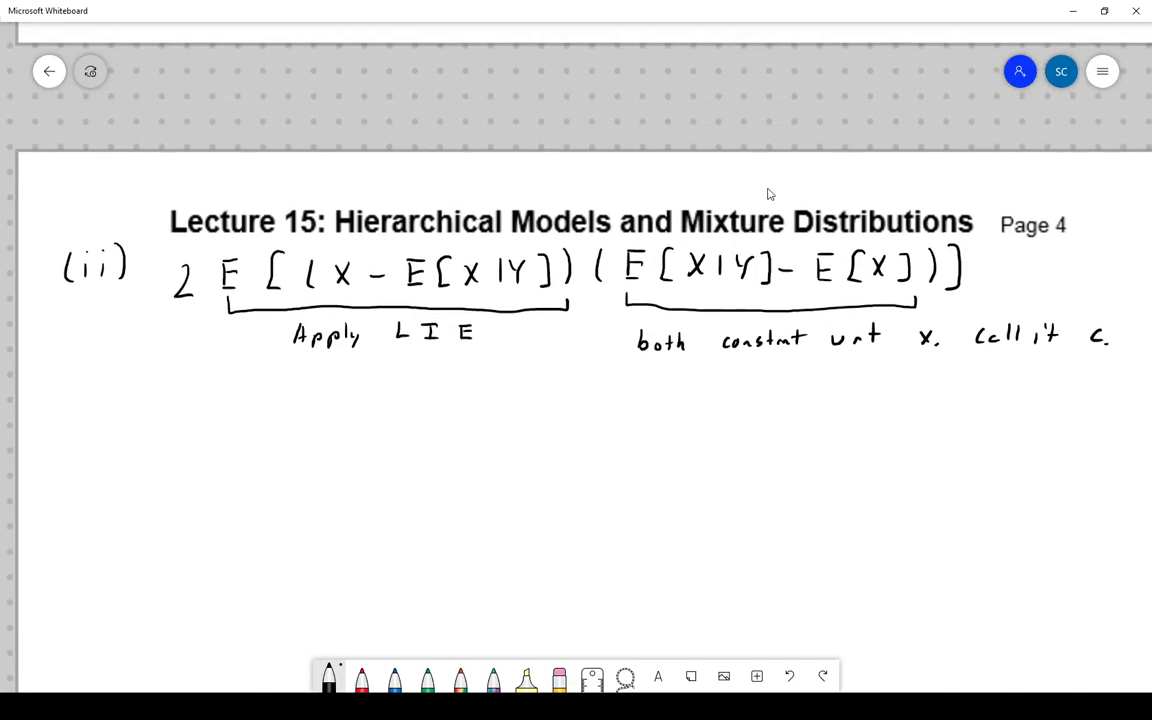
mouse_move(785, 98)
left_mouse_down()
mouse_move(786, 118)
mouse_move(842, 104)
left_mouse_up()
left_click_drag(849, 88, 840, 118)
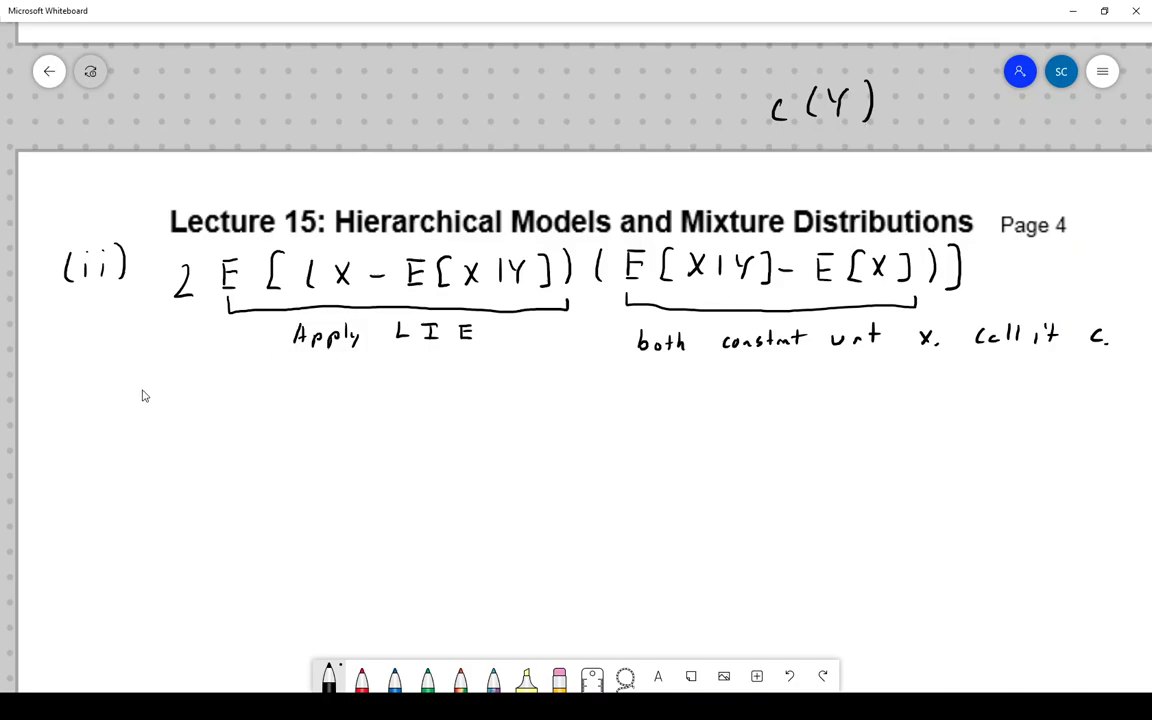
Write the next line of (ii) by hand as "= 2 E[ E[ (X - E[X|Y]) | Y ]"
left_click_drag(82, 393, 95, 393)
left_click_drag(82, 404, 149, 408)
mouse_move(197, 395)
left_mouse_down()
mouse_move(198, 405)
mouse_move(213, 388)
mouse_move(211, 404)
left_mouse_up()
left_click_drag(196, 420, 217, 419)
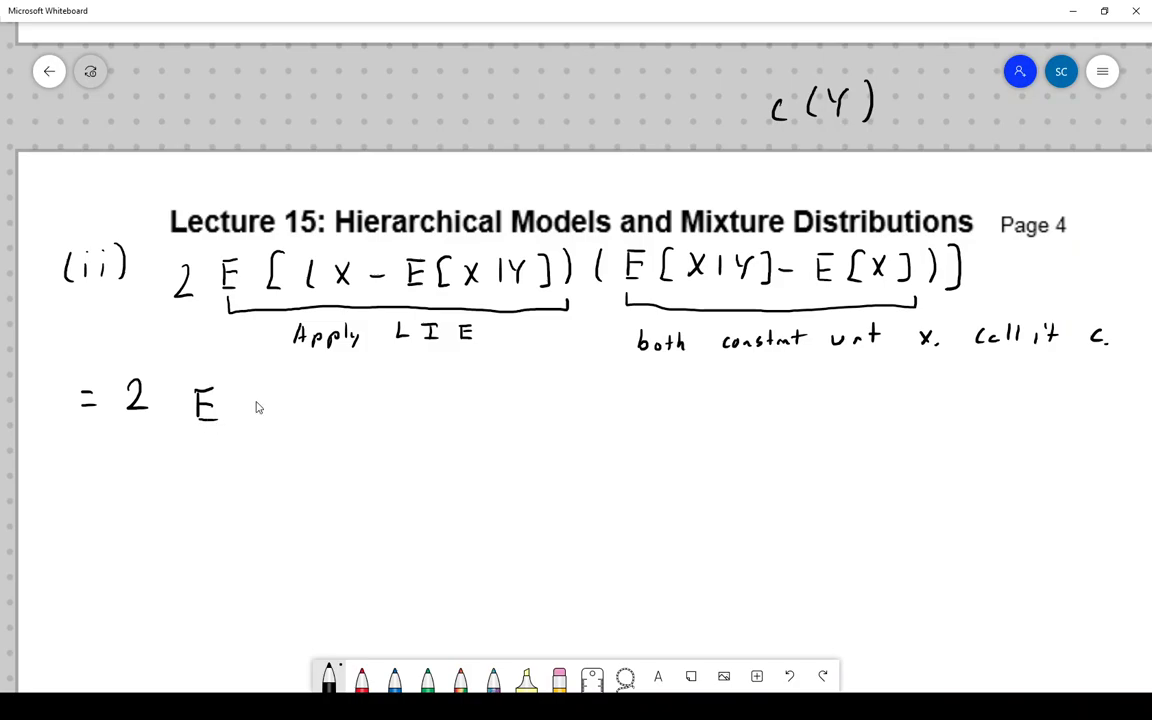
mouse_move(255, 378)
left_mouse_down()
mouse_move(249, 420)
mouse_move(290, 412)
mouse_move(305, 388)
left_mouse_up()
left_click_drag(290, 400, 347, 411)
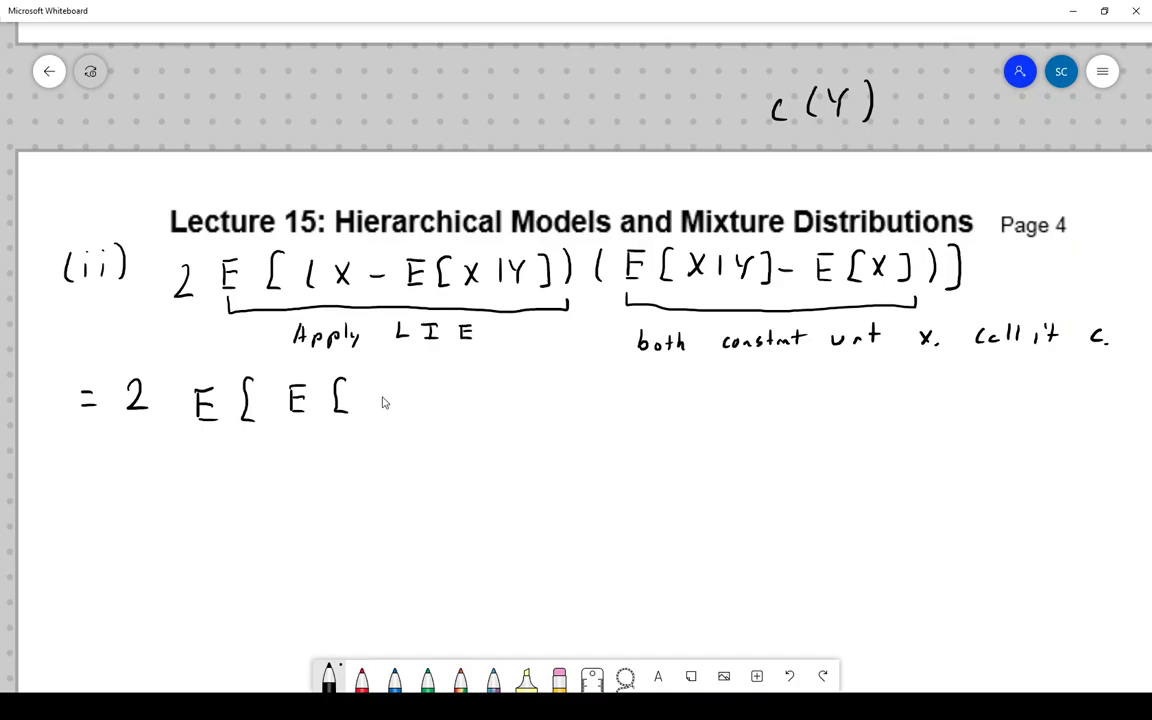
mouse_move(386, 382)
left_mouse_down()
mouse_move(381, 410)
mouse_move(499, 380)
mouse_move(497, 391)
left_mouse_up()
left_click_drag(486, 403, 580, 392)
mouse_move(589, 380)
left_mouse_down()
mouse_move(579, 402)
mouse_move(599, 401)
left_mouse_up()
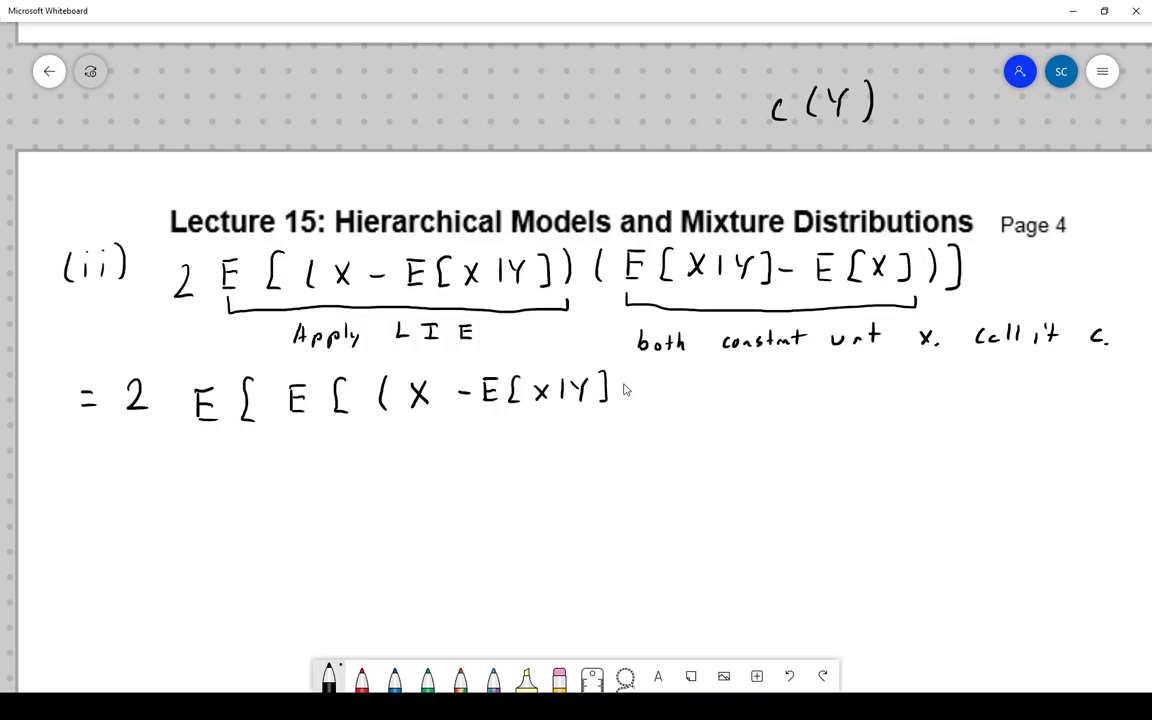
left_click_drag(623, 371, 622, 405)
key("ctrl+z")
mouse_move(625, 374)
left_mouse_down()
mouse_move(626, 403)
mouse_move(713, 400)
left_mouse_up()
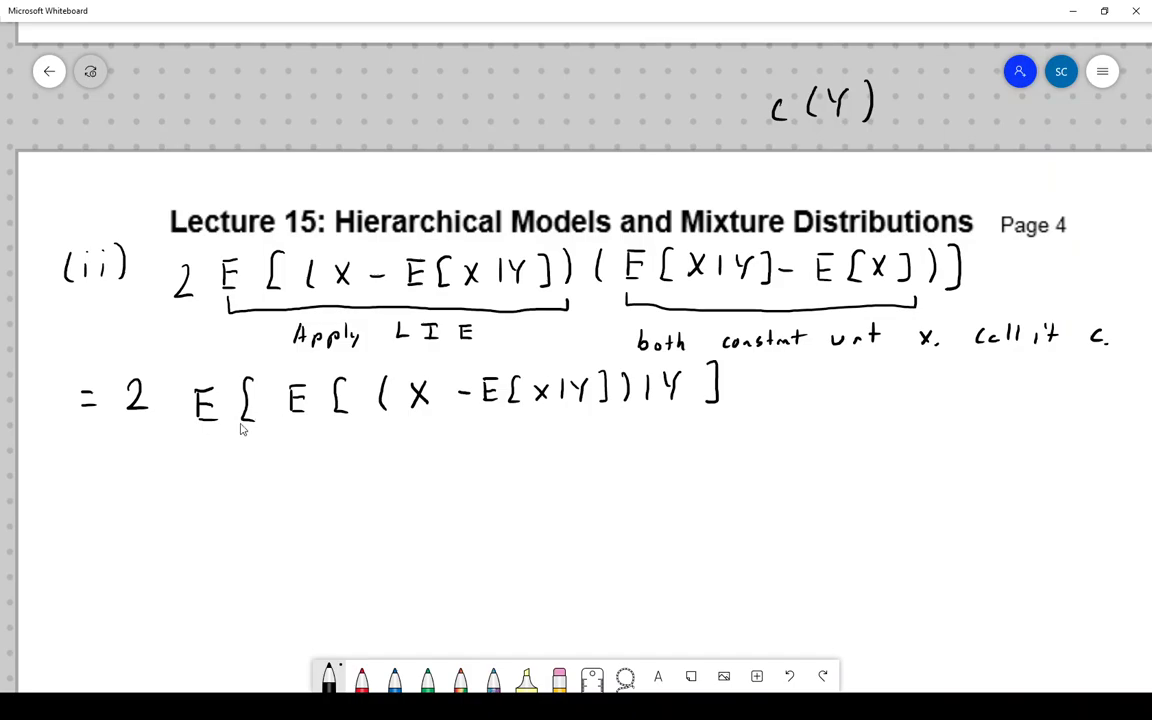
Add the subscript Y under the outer E, X under the inner E, and the factor c before the inner E
left_click_drag(201, 436, 207, 452)
left_click_drag(305, 432, 315, 441)
left_click_drag(315, 422, 301, 441)
left_click_drag(278, 397, 279, 408)
Start the third line of (ii) with "= 2 E_Y [ c"
left_click_drag(90, 501, 107, 499)
mouse_move(91, 510)
left_mouse_down()
mouse_move(192, 509)
mouse_move(210, 487)
left_mouse_up()
left_click_drag(192, 498, 207, 498)
left_click_drag(192, 509, 219, 518)
left_click_drag(226, 510, 219, 526)
mouse_move(262, 478)
left_mouse_down()
mouse_move(262, 507)
mouse_move(293, 503)
left_mouse_up()
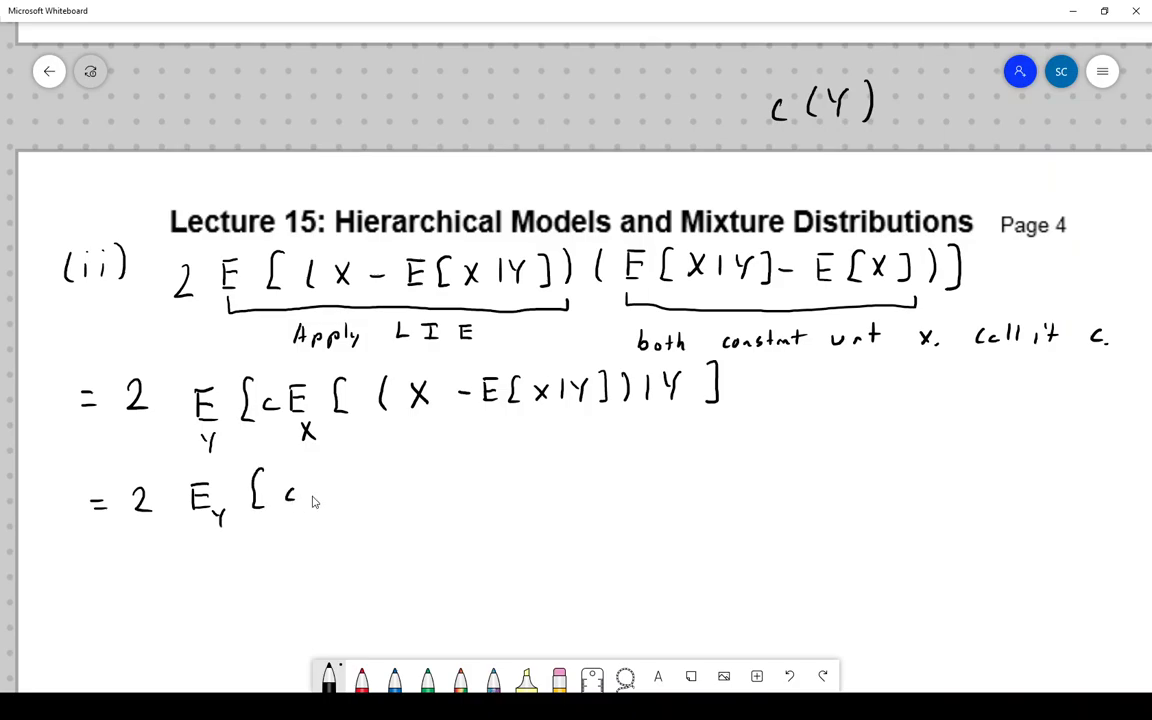
Complete the third line of (ii) with "(E[X|Y] - E[X|Y]) ] = 0"
mouse_move(338, 470)
left_mouse_down()
mouse_move(334, 502)
mouse_move(371, 490)
left_mouse_up()
mouse_move(369, 463)
left_mouse_down()
mouse_move(388, 463)
mouse_move(386, 477)
left_mouse_up()
left_click_drag(371, 490, 421, 491)
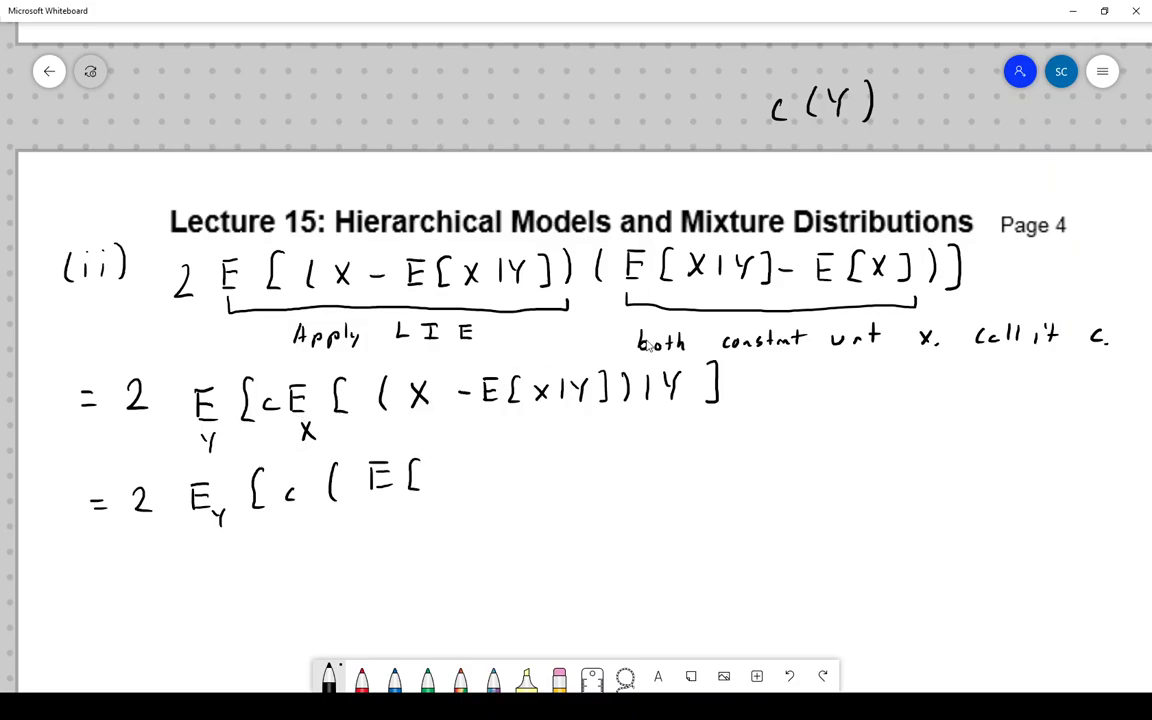
mouse_move(438, 461)
left_mouse_down()
mouse_move(455, 483)
mouse_move(439, 483)
mouse_move(490, 472)
left_mouse_up()
mouse_move(500, 461)
left_mouse_down()
mouse_move(487, 482)
mouse_move(574, 464)
left_mouse_up()
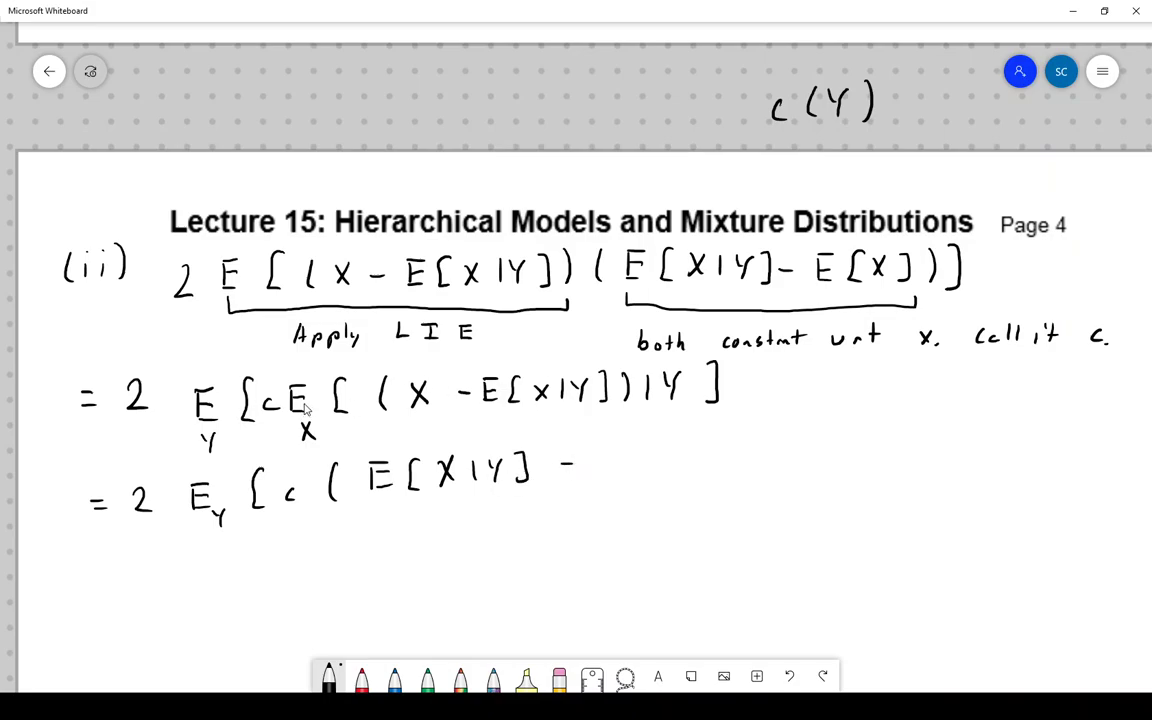
mouse_move(598, 452)
left_mouse_down()
mouse_move(598, 476)
mouse_move(613, 451)
left_mouse_up()
left_click_drag(600, 464, 641, 476)
mouse_move(648, 454)
left_mouse_down()
mouse_move(665, 475)
mouse_move(648, 475)
left_mouse_up()
mouse_move(674, 452)
left_mouse_down()
mouse_move(674, 472)
mouse_move(688, 462)
left_mouse_up()
mouse_move(696, 451)
left_mouse_down()
mouse_move(688, 470)
mouse_move(716, 456)
mouse_move(710, 467)
mouse_move(768, 468)
mouse_move(826, 443)
mouse_move(826, 455)
left_mouse_up()
left_click_drag(905, 440, 903, 446)
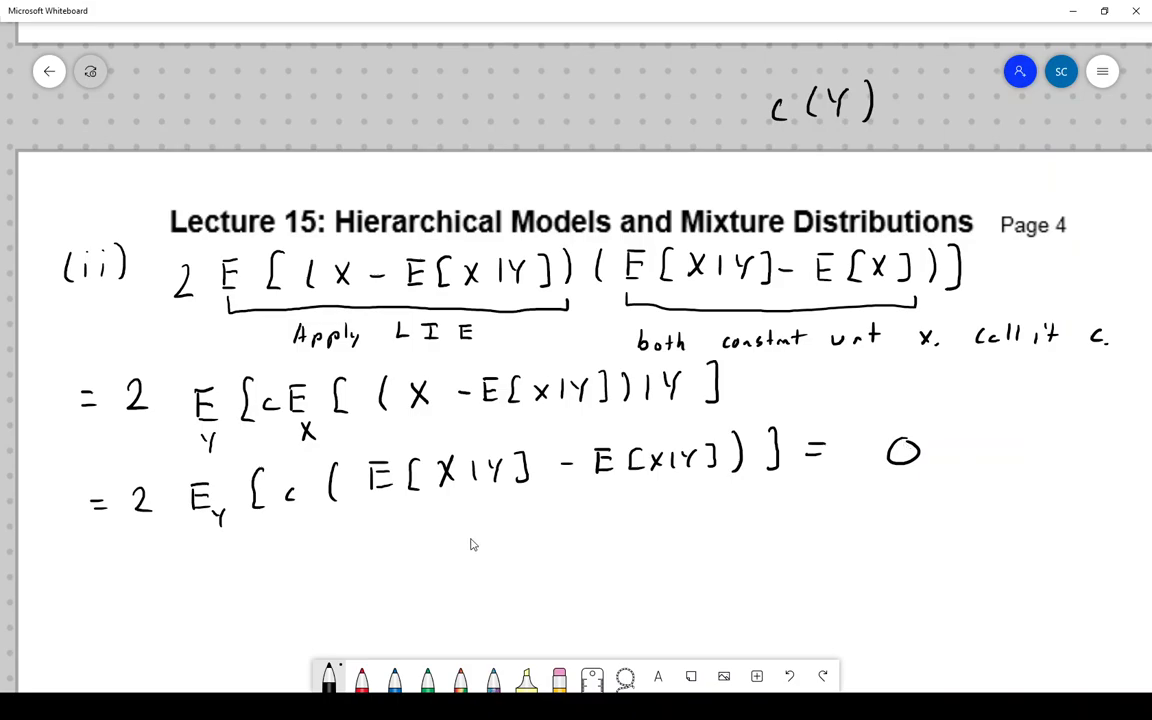
Write part (iii) below the finished part (ii) as "E[(E[X|Y] - E[X])²]"
left_click_drag(460, 555, 463, 374)
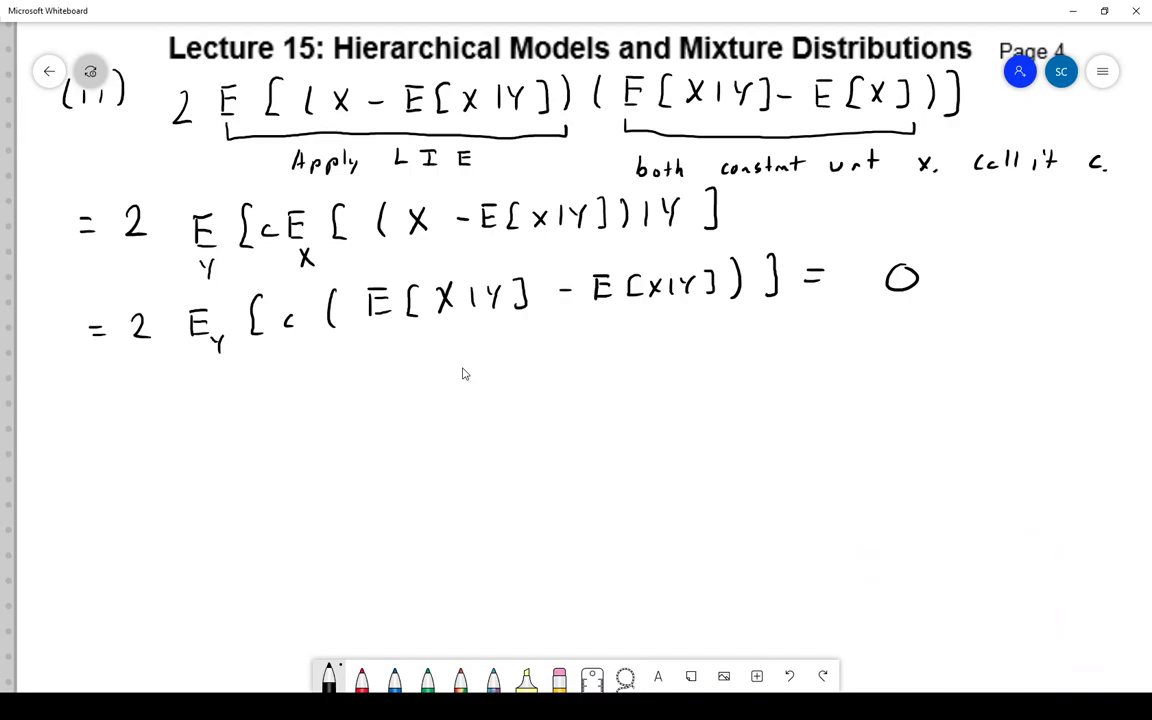
mouse_move(56, 395)
left_mouse_down()
mouse_move(60, 418)
mouse_move(74, 416)
left_mouse_up()
mouse_move(84, 410)
left_mouse_down()
mouse_move(90, 401)
mouse_move(122, 414)
left_mouse_up()
mouse_move(196, 410)
left_mouse_down()
mouse_move(212, 388)
mouse_move(210, 398)
left_mouse_up()
left_click_drag(196, 410, 304, 405)
mouse_move(304, 396)
left_mouse_down()
mouse_move(345, 408)
mouse_move(411, 392)
left_mouse_up()
mouse_move(421, 380)
left_mouse_down()
mouse_move(410, 401)
mouse_move(506, 395)
mouse_move(524, 371)
left_mouse_up()
left_click_drag(506, 383, 570, 391)
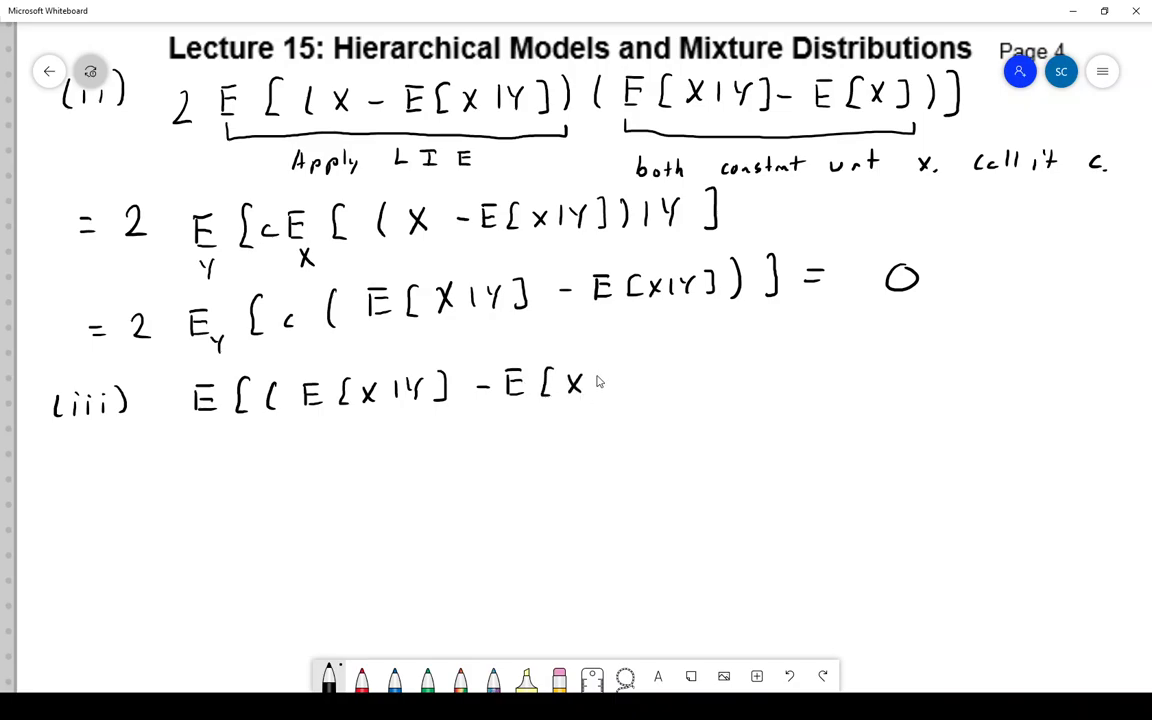
mouse_move(597, 371)
left_mouse_down()
mouse_move(598, 397)
mouse_move(627, 400)
mouse_move(656, 372)
mouse_move(672, 405)
left_mouse_up()
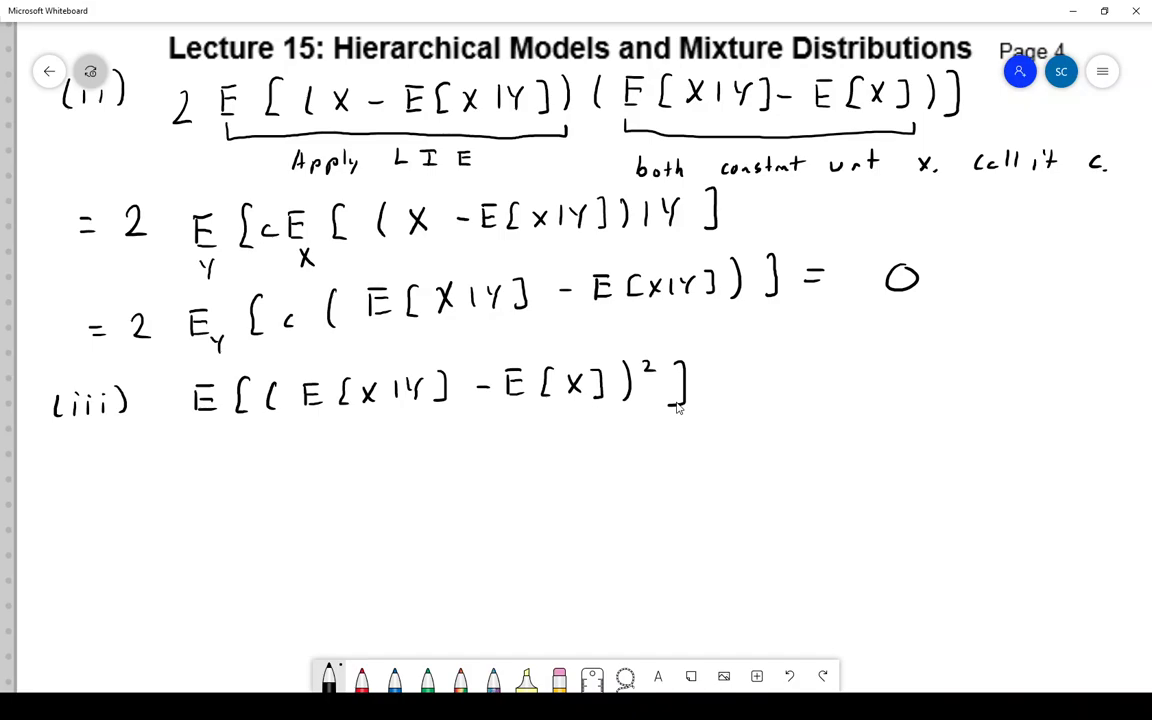
Bracket the E[X] term in (iii) underneath and label it "Apply LTE"
left_click_drag(513, 415, 604, 411)
mouse_move(507, 441)
left_mouse_down()
mouse_move(566, 446)
mouse_move(644, 422)
left_mouse_up()
left_click_drag(633, 429, 642, 429)
left_click_drag(633, 437, 645, 437)
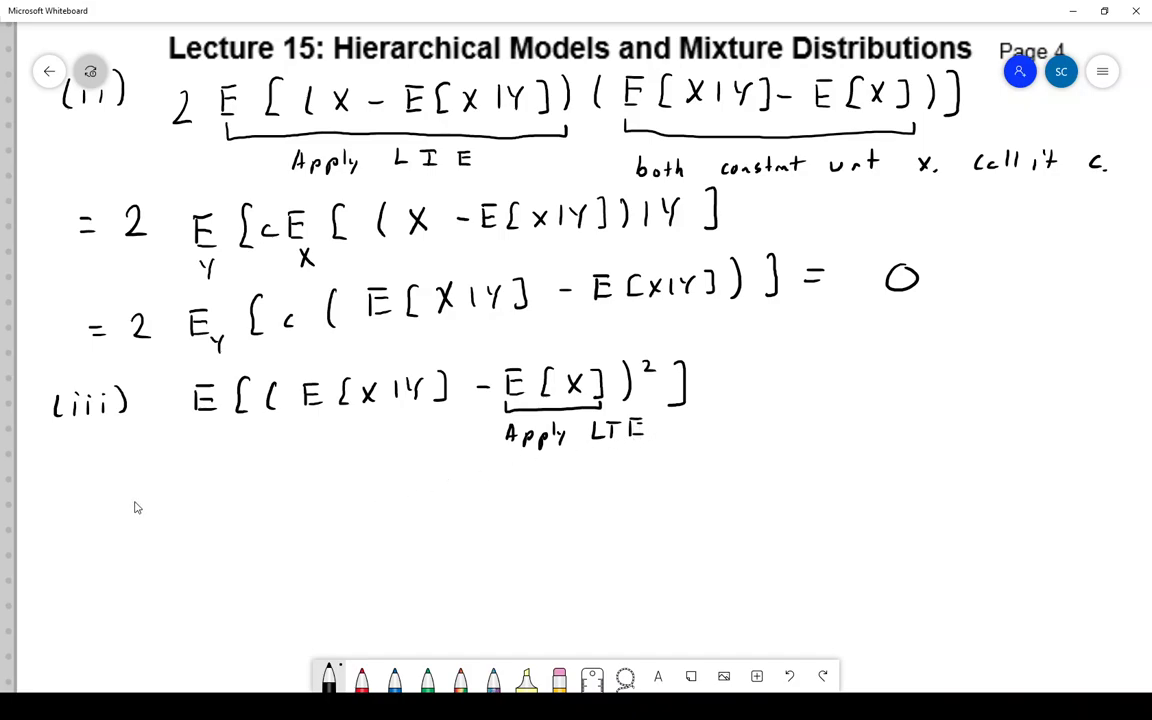
Write the next line of (iii) as "= E[(E[X|Y] - E[E[X|Y]])²]"
left_click_drag(94, 492, 110, 492)
mouse_move(95, 503)
left_mouse_down()
mouse_move(170, 481)
mouse_move(166, 493)
left_mouse_up()
left_click_drag(151, 505, 206, 511)
mouse_move(254, 475)
left_mouse_down()
mouse_move(251, 508)
mouse_move(291, 481)
mouse_move(288, 493)
left_mouse_up()
left_click_drag(276, 505, 334, 505)
mouse_move(333, 484)
left_mouse_down()
mouse_move(319, 505)
mouse_move(353, 493)
left_mouse_up()
mouse_move(362, 483)
left_mouse_down()
mouse_move(354, 502)
mouse_move(472, 476)
left_mouse_up()
mouse_move(458, 488)
left_mouse_down()
mouse_move(510, 504)
mouse_move(552, 476)
left_mouse_up()
mouse_move(538, 487)
left_mouse_down()
mouse_move(554, 497)
mouse_move(614, 488)
left_mouse_up()
mouse_move(614, 471)
left_mouse_down()
mouse_move(602, 488)
mouse_move(651, 478)
left_mouse_up()
mouse_move(658, 466)
left_mouse_down()
mouse_move(648, 490)
mouse_move(670, 495)
mouse_move(706, 472)
mouse_move(698, 490)
left_mouse_up()
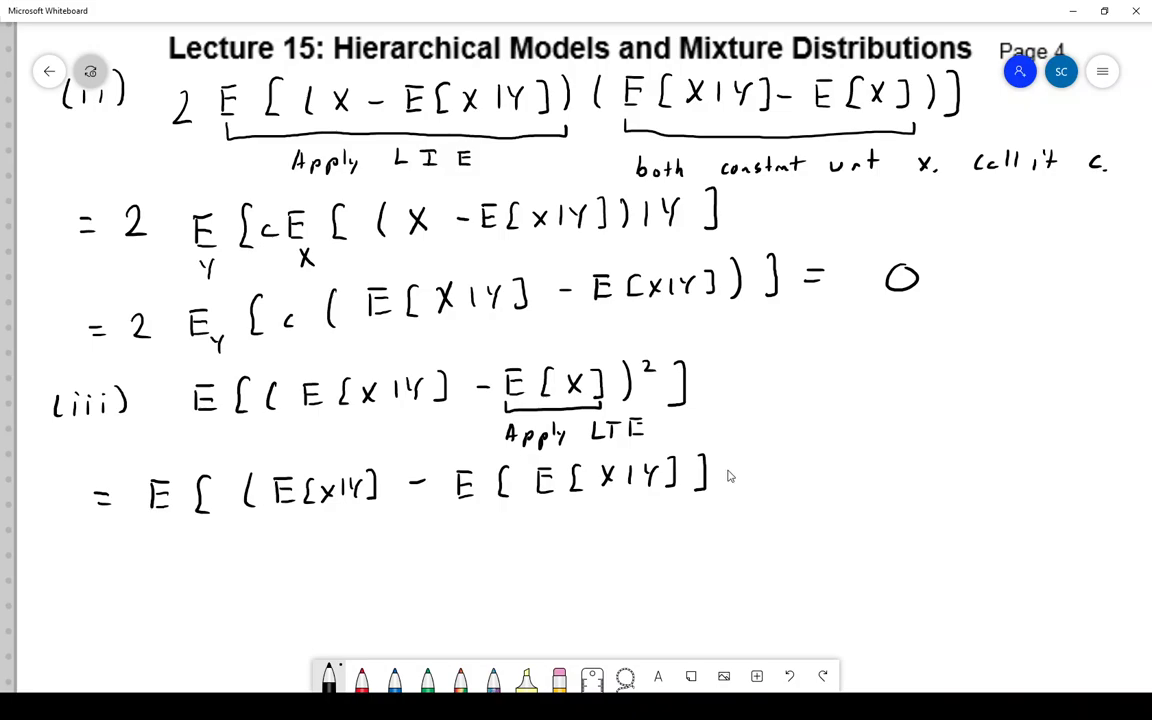
mouse_move(730, 456)
left_mouse_down()
mouse_move(732, 490)
mouse_move(762, 455)
mouse_move(779, 490)
left_mouse_up()
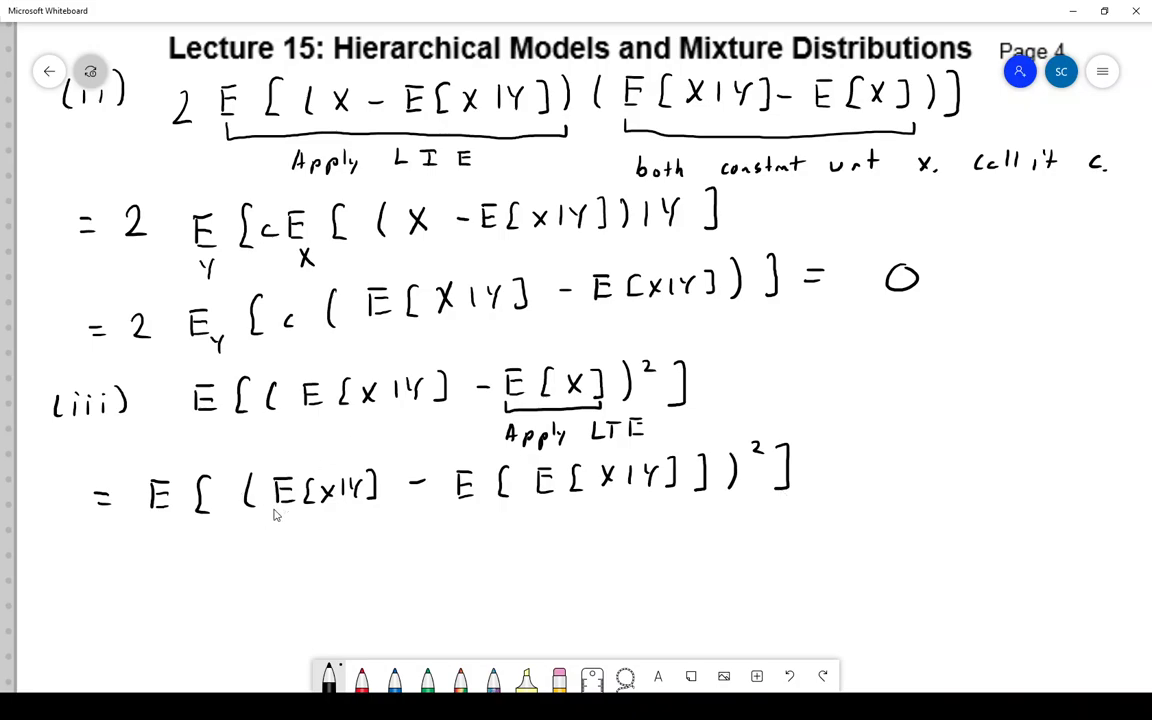
Bracket both E[X|Y] terms in the second line of (iii) underneath and label each W
mouse_move(271, 503)
left_mouse_down()
mouse_move(303, 517)
mouse_move(379, 503)
left_mouse_up()
left_click_drag(301, 529, 330, 537)
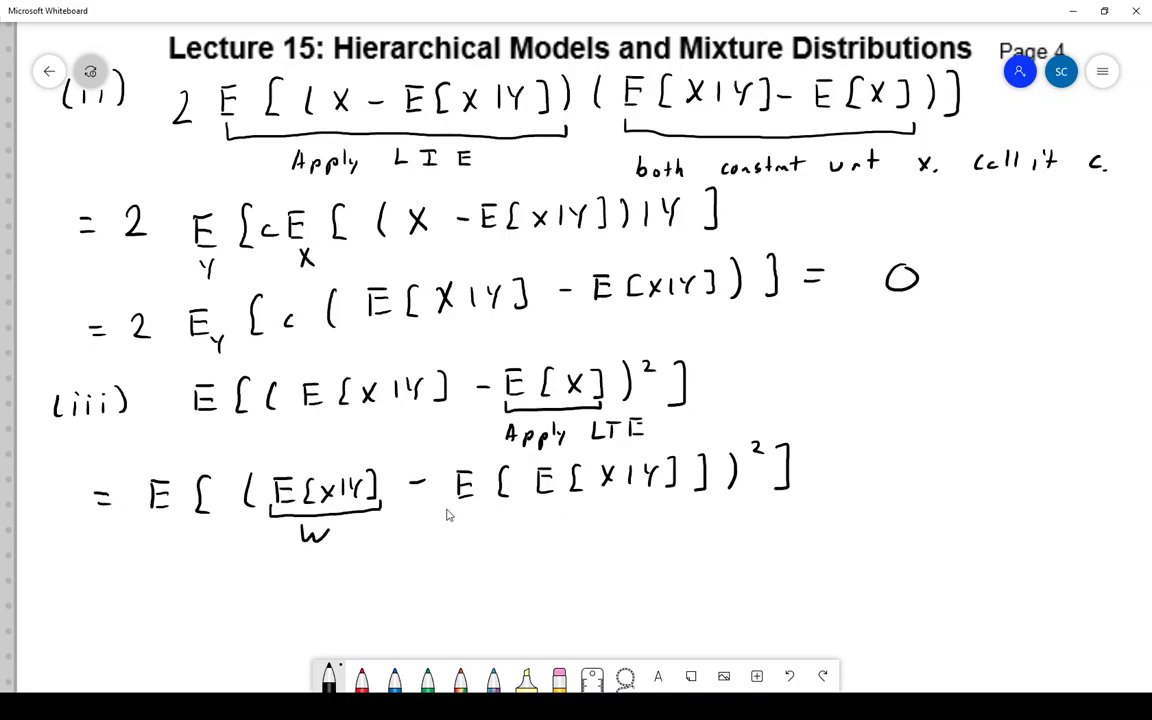
left_click_drag(540, 504, 674, 504)
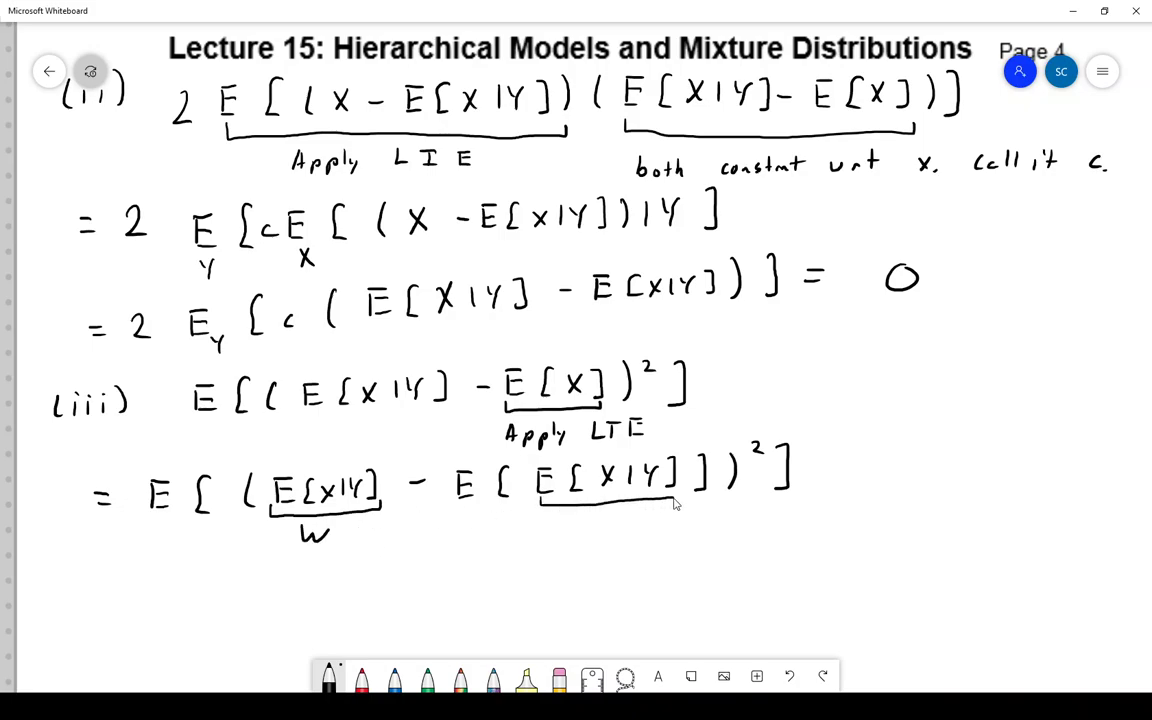
left_click_drag(585, 513, 605, 514)
Write the result of (iii) on a new line as "= Var(E[X|Y])"
left_click_drag(401, 546, 416, 451)
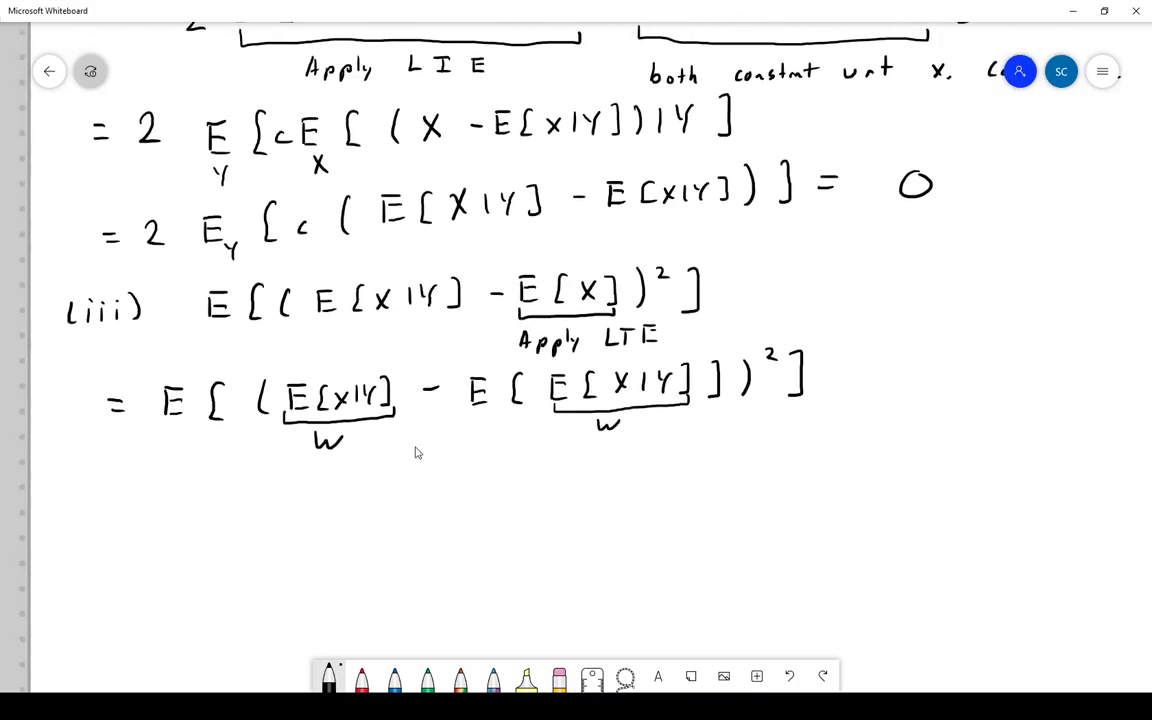
mouse_move(114, 490)
left_mouse_down()
mouse_move(129, 489)
mouse_move(127, 504)
left_mouse_up()
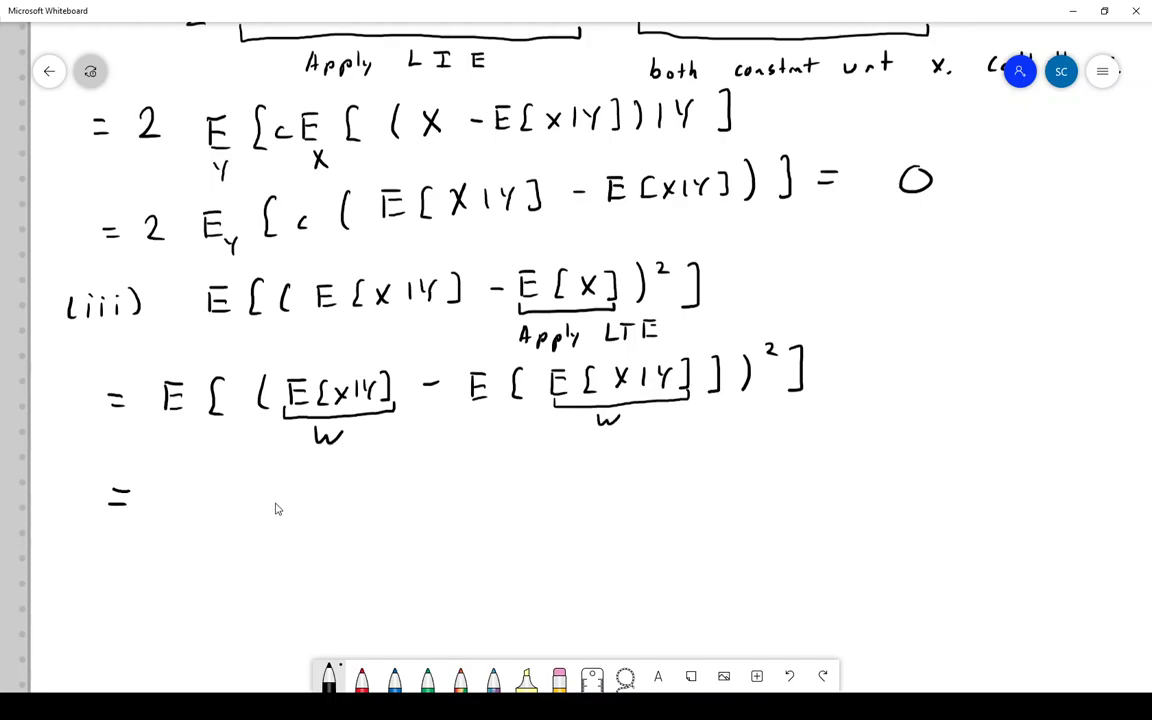
mouse_move(172, 490)
left_mouse_down()
mouse_move(172, 504)
mouse_move(188, 487)
left_mouse_up()
left_click_drag(171, 498, 190, 511)
mouse_move(166, 486)
left_mouse_down()
mouse_move(195, 486)
mouse_move(208, 507)
left_mouse_up()
mouse_move(213, 508)
left_mouse_down()
mouse_move(222, 494)
mouse_move(255, 510)
mouse_move(309, 483)
mouse_move(305, 494)
left_mouse_up()
mouse_move(292, 505)
left_mouse_down()
mouse_move(350, 500)
mouse_move(334, 501)
left_mouse_up()
mouse_move(367, 478)
left_mouse_down()
mouse_move(367, 500)
mouse_move(381, 490)
left_mouse_up()
mouse_move(381, 503)
left_mouse_down()
mouse_move(393, 476)
mouse_move(411, 504)
left_mouse_up()
left_click_drag(429, 457, 431, 503)
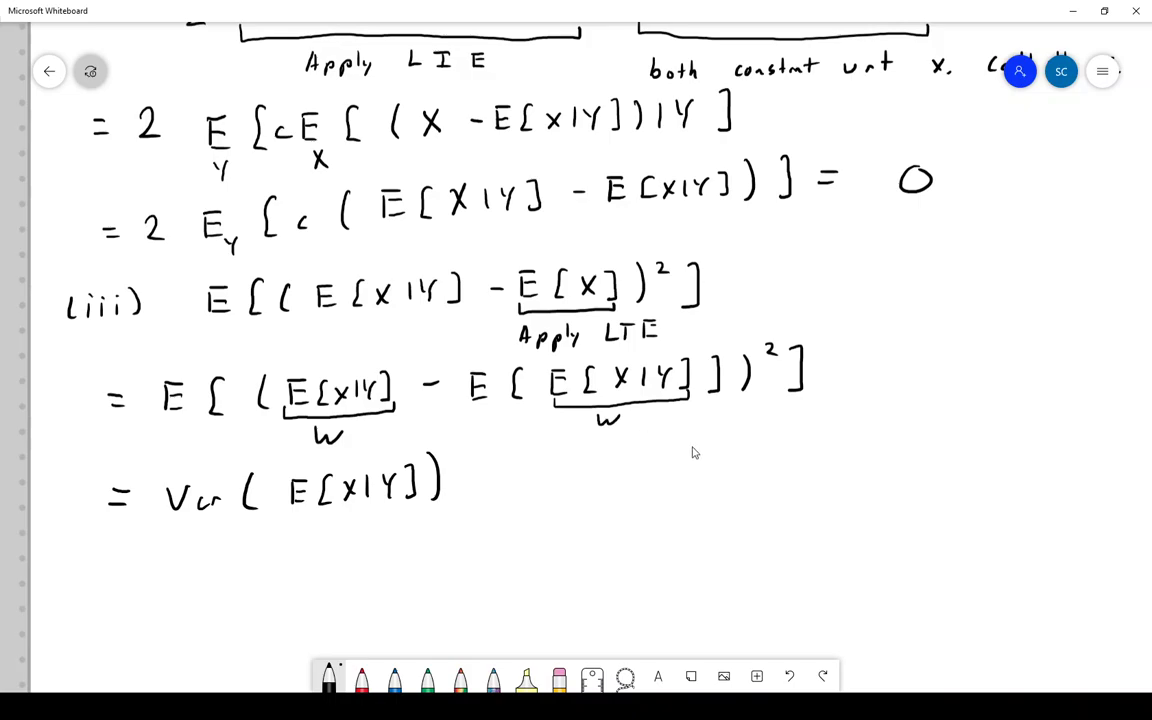
Write "Done!" beside the Var(E[X|Y]) line to close the proof
left_click_drag(617, 479, 618, 508)
mouse_move(617, 480)
left_mouse_down()
mouse_move(619, 507)
mouse_move(648, 493)
left_mouse_up()
mouse_move(656, 493)
left_mouse_down()
mouse_move(665, 508)
mouse_move(701, 499)
left_mouse_up()
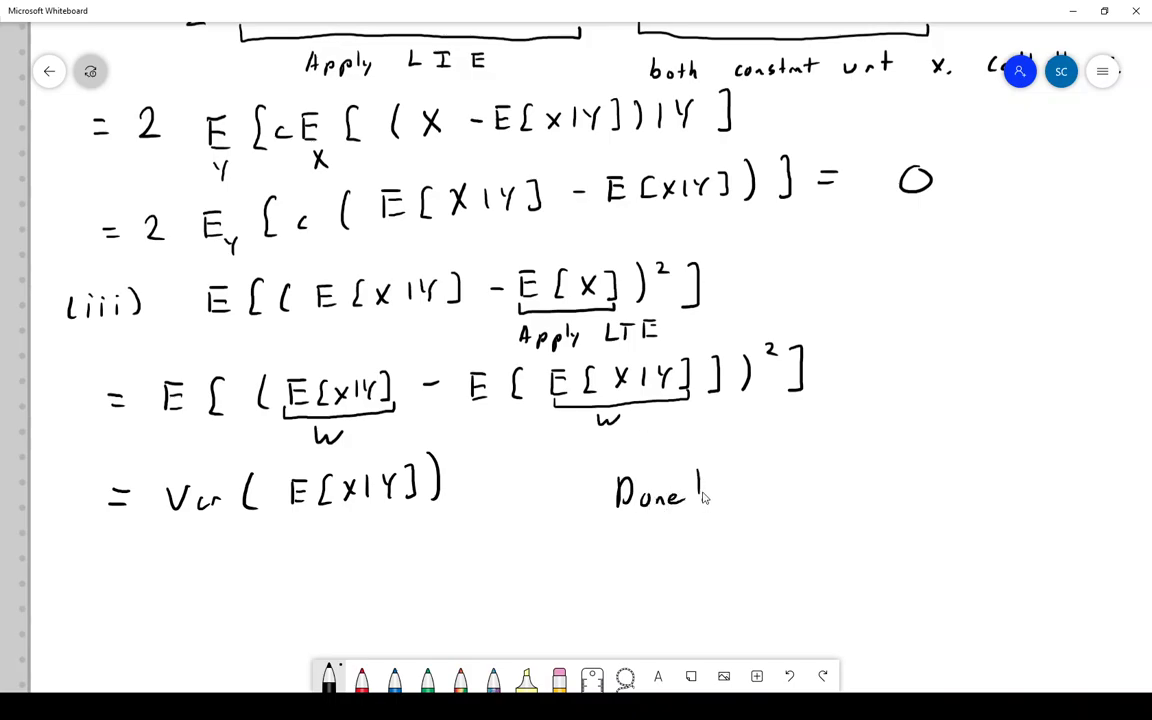
left_click(702, 505)
Write "E[X] = E[E[X|Y]]" below the Example 4.4.C2 problem statement
scroll(498, 512, "down", 2)
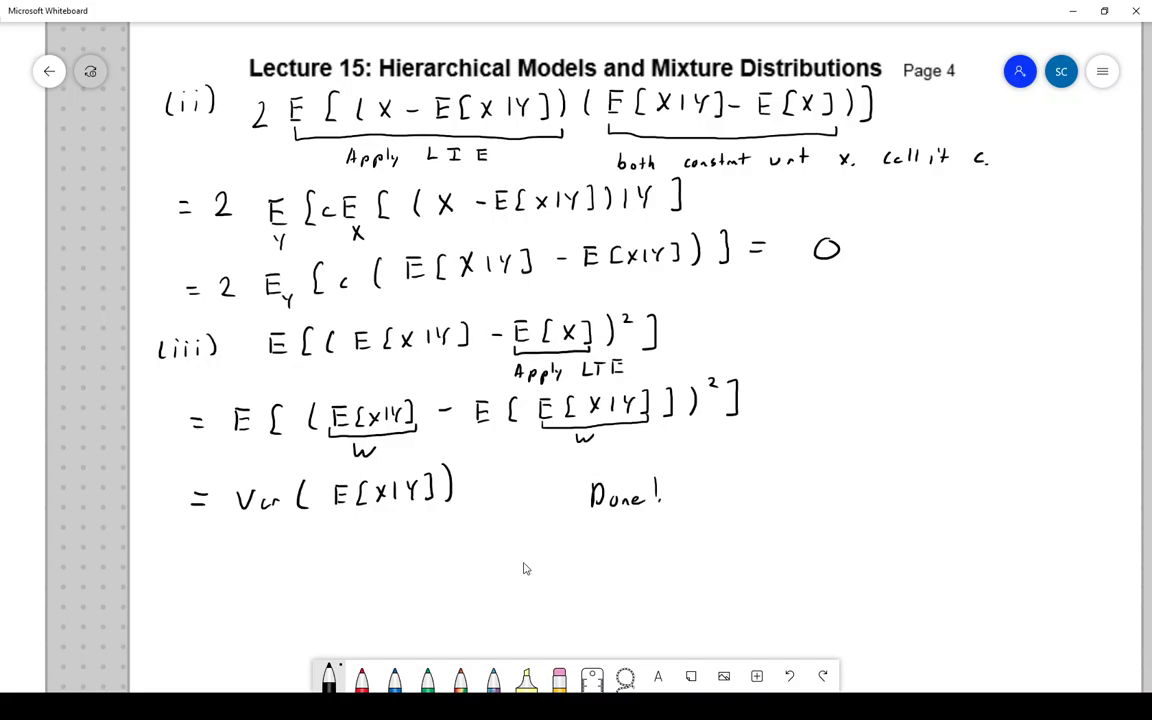
left_click_drag(524, 570, 501, 342)
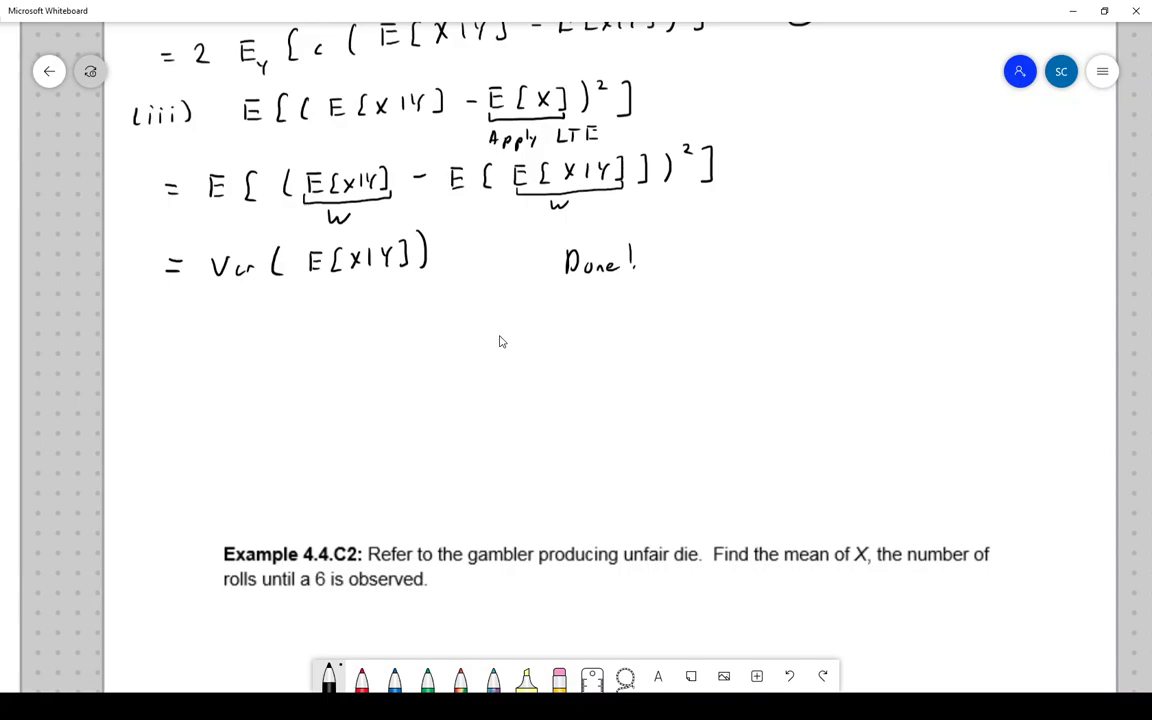
left_click_drag(532, 532, 488, 262)
left_click_drag(471, 440, 467, 403)
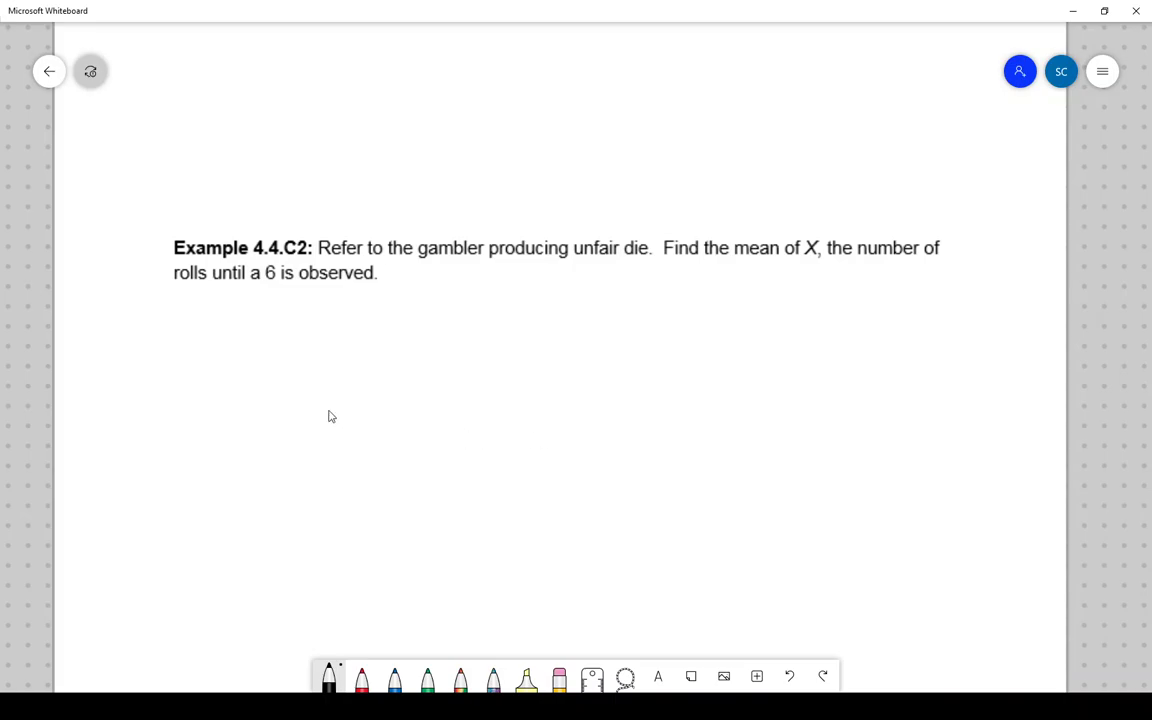
mouse_move(196, 326)
left_mouse_down()
mouse_move(196, 357)
mouse_move(213, 322)
mouse_move(211, 342)
left_mouse_up()
left_click_drag(197, 357, 215, 357)
mouse_move(256, 320)
left_mouse_down()
mouse_move(256, 357)
mouse_move(302, 356)
mouse_move(287, 356)
left_mouse_up()
mouse_move(320, 317)
left_mouse_down()
mouse_move(321, 355)
mouse_move(389, 334)
left_mouse_up()
mouse_move(374, 344)
left_mouse_down()
mouse_move(423, 347)
mouse_move(443, 321)
left_mouse_up()
mouse_move(425, 334)
left_mouse_down()
mouse_move(444, 348)
mouse_move(466, 330)
mouse_move(477, 350)
mouse_move(515, 321)
mouse_move(513, 334)
left_mouse_up()
mouse_move(502, 348)
left_mouse_down()
mouse_move(545, 321)
mouse_move(545, 350)
mouse_move(598, 342)
mouse_move(579, 343)
left_mouse_up()
left_click_drag(636, 318, 637, 340)
mouse_move(646, 321)
left_mouse_down()
mouse_move(656, 342)
mouse_move(681, 344)
mouse_move(727, 322)
mouse_move(713, 350)
left_mouse_up()
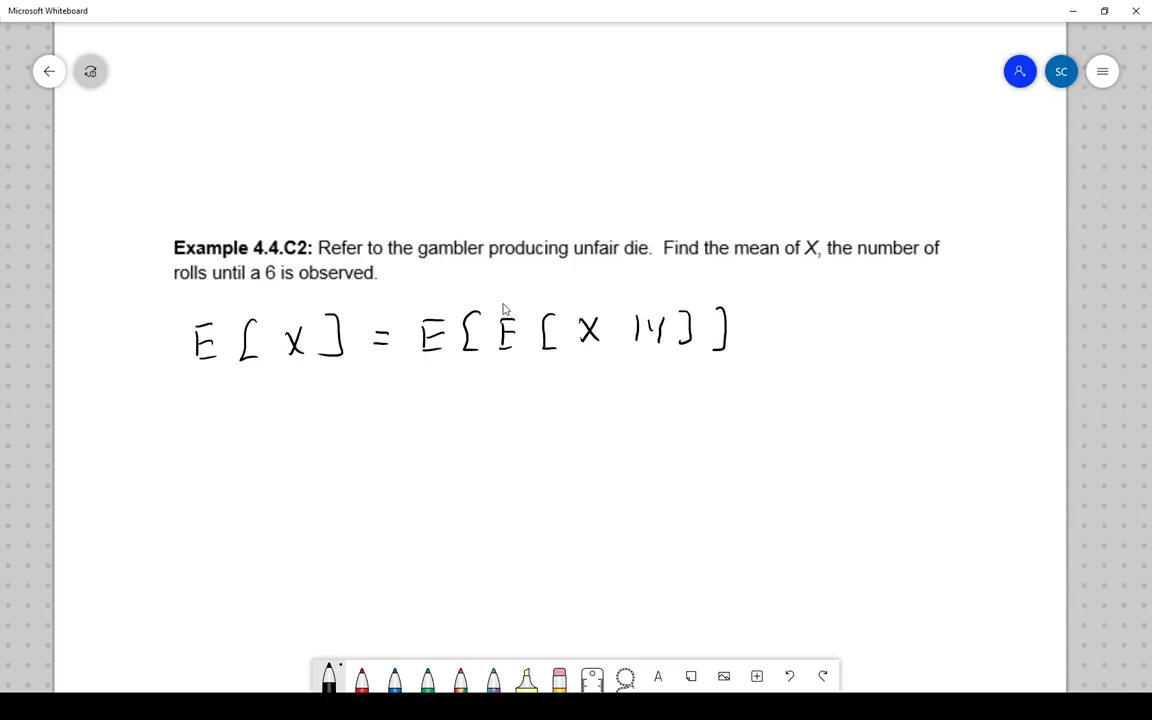
Bracket the inner conditional term, label it Geo(P), and change its conditioning variable from Y to P
mouse_move(574, 346)
left_mouse_down()
mouse_move(625, 357)
mouse_move(668, 342)
left_mouse_up()
mouse_move(589, 374)
left_mouse_down()
mouse_move(585, 386)
mouse_move(608, 391)
mouse_move(648, 382)
left_mouse_up()
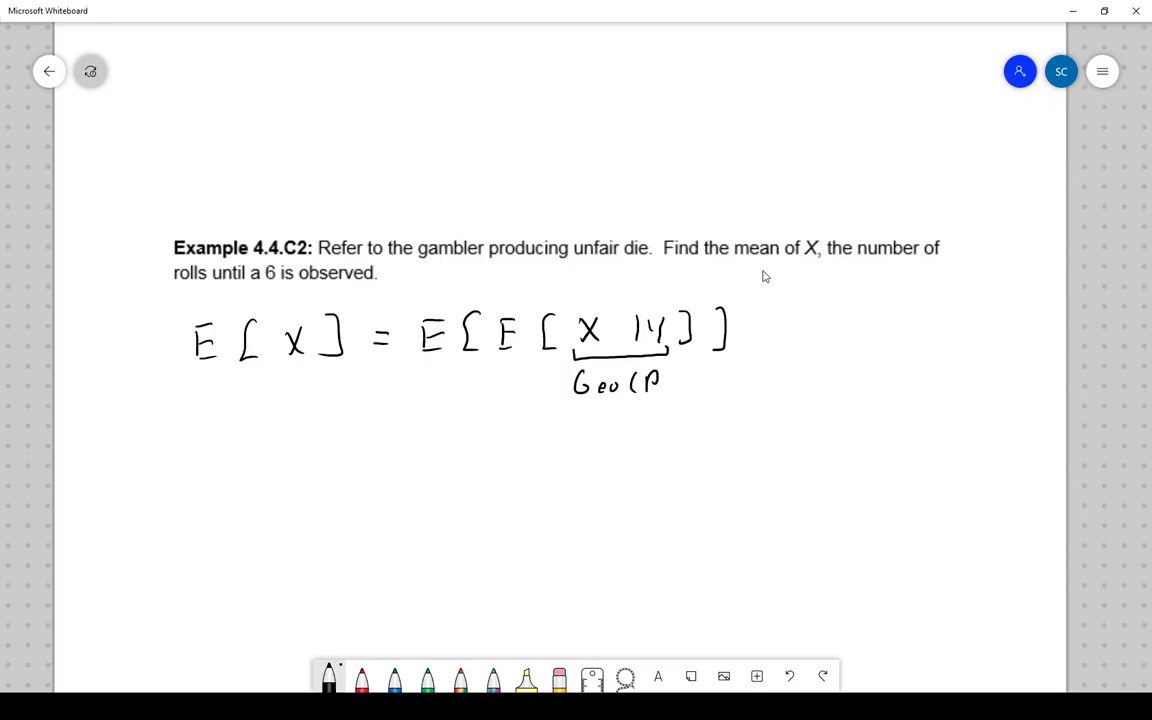
left_click_drag(662, 305, 659, 326)
Write the next line of Example 4.4.C2 as "= E[1/P] ="
mouse_move(145, 482)
left_mouse_down()
mouse_move(164, 481)
mouse_move(164, 493)
left_mouse_up()
mouse_move(194, 470)
left_mouse_down()
mouse_move(195, 500)
mouse_move(212, 452)
left_mouse_up()
mouse_move(193, 472)
left_mouse_down()
mouse_move(210, 472)
mouse_move(213, 493)
left_mouse_up()
mouse_move(266, 451)
left_mouse_down()
mouse_move(260, 496)
mouse_move(276, 495)
left_mouse_up()
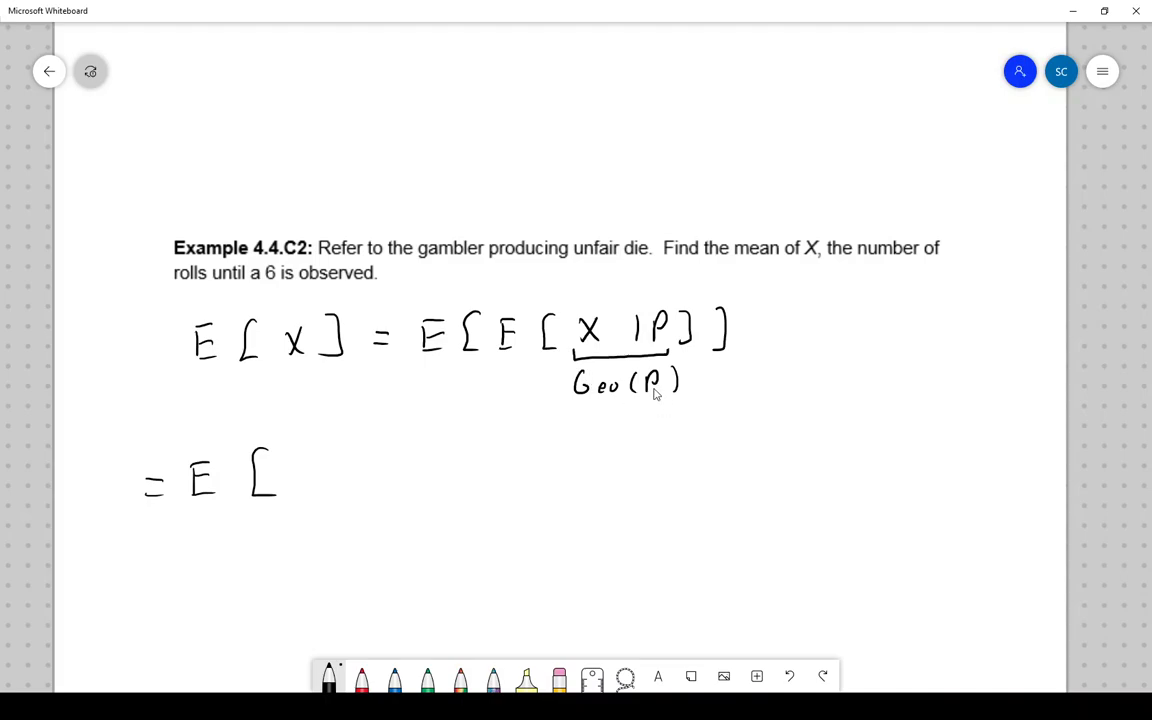
mouse_move(299, 452)
left_mouse_down()
mouse_move(308, 489)
mouse_move(333, 490)
mouse_move(335, 473)
left_mouse_up()
mouse_move(367, 446)
left_mouse_down()
mouse_move(377, 497)
mouse_move(418, 465)
left_mouse_up()
left_click_drag(407, 478, 419, 479)
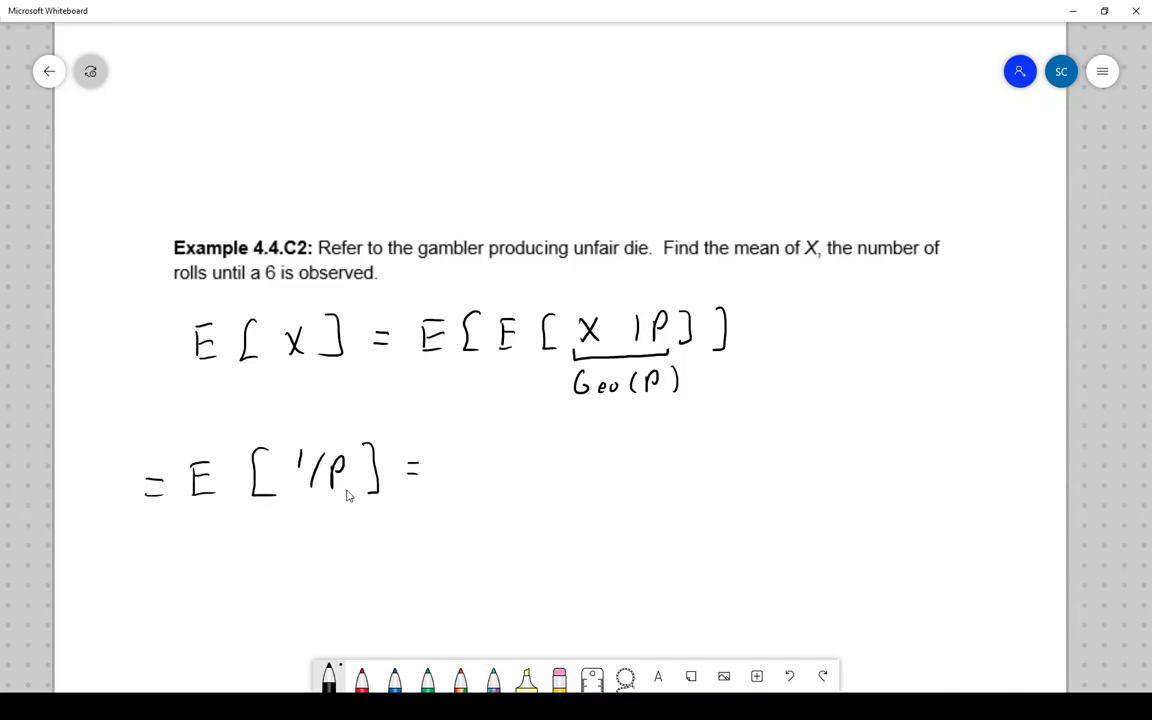
Write the integral from a to b of (1/p) · 1/(b-a) dp after E[1/P]
mouse_move(479, 438)
left_mouse_down()
mouse_move(472, 497)
mouse_move(492, 496)
left_mouse_up()
mouse_move(498, 418)
left_mouse_down()
mouse_move(500, 444)
mouse_move(548, 463)
left_mouse_up()
mouse_move(536, 470)
left_mouse_down()
mouse_move(553, 469)
mouse_move(545, 506)
mouse_move(546, 490)
left_mouse_up()
mouse_move(619, 436)
left_mouse_down()
mouse_move(619, 457)
mouse_move(649, 470)
mouse_move(601, 505)
mouse_move(619, 496)
left_mouse_up()
left_click_drag(646, 492, 647, 503)
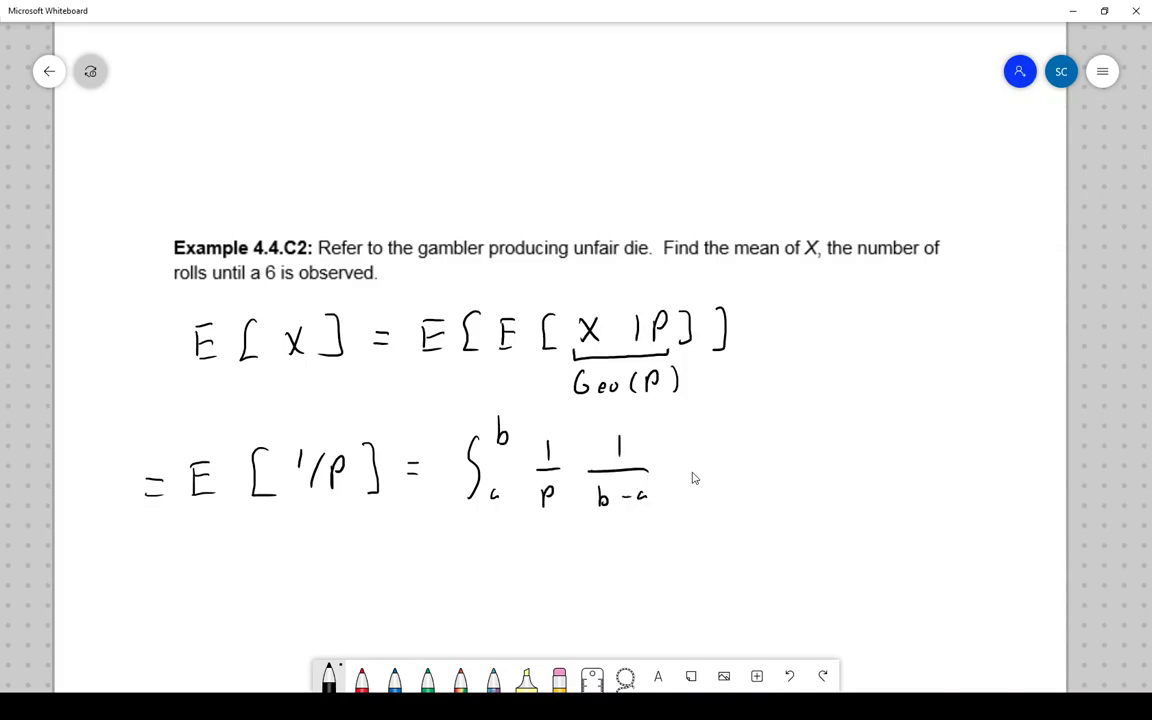
mouse_move(713, 463)
left_mouse_down()
mouse_move(714, 484)
mouse_move(739, 462)
mouse_move(731, 479)
left_mouse_up()
Write the evaluated integral on a new line as "= 1/(b-a)" times a bracketed ln expression
mouse_move(246, 584)
left_mouse_down()
mouse_move(259, 583)
mouse_move(260, 597)
left_mouse_up()
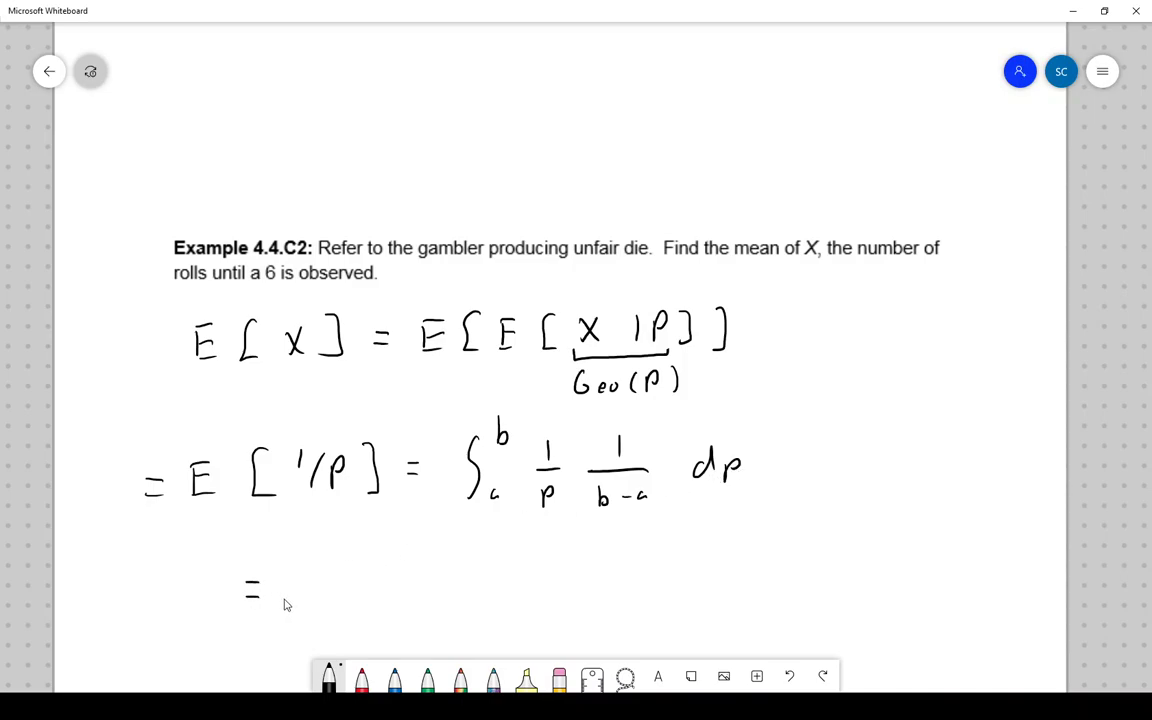
mouse_move(337, 548)
left_mouse_down()
mouse_move(338, 566)
mouse_move(360, 575)
mouse_move(326, 612)
left_mouse_up()
left_click_drag(333, 604, 341, 604)
left_click_drag(361, 599, 364, 607)
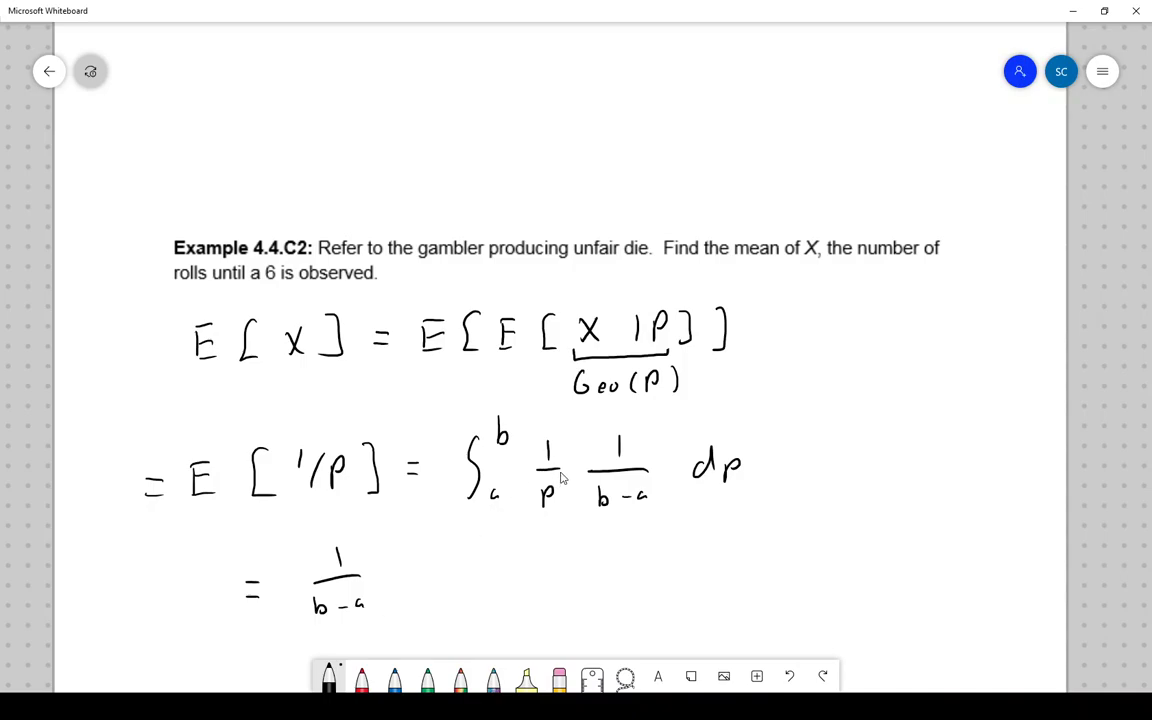
mouse_move(415, 553)
left_mouse_down()
mouse_move(403, 575)
mouse_move(417, 589)
mouse_move(438, 583)
left_mouse_up()
mouse_move(447, 583)
left_mouse_down()
mouse_move(452, 569)
mouse_move(458, 583)
left_mouse_up()
mouse_move(479, 557)
left_mouse_down()
mouse_move(476, 590)
mouse_move(494, 574)
mouse_move(575, 568)
left_mouse_up()
left_click_drag(581, 567, 671, 570)
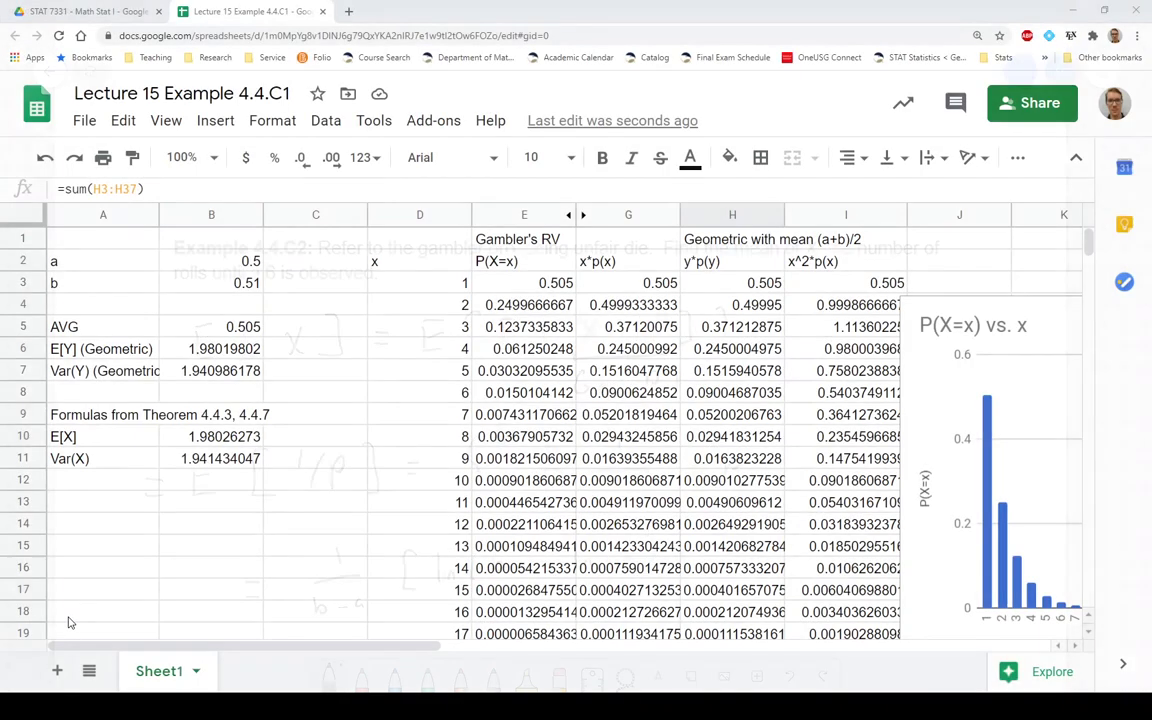
Switch to the Google Sheets file Lecture 15 Example 4.4.C1 and select the "Formulas from Theorem 4.4.3, 4.4.7" heading
left_click(145, 416)
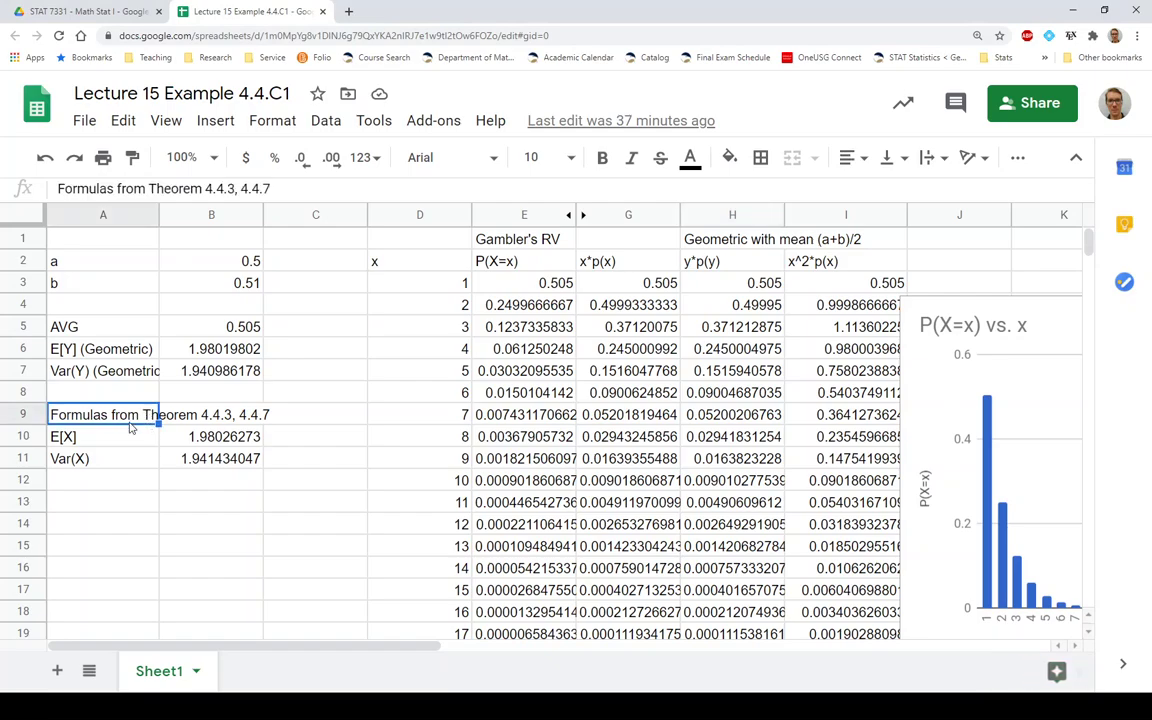
Compare the formula-based E[X] in cell B10 with the summed Gambler's E[X] in cell G38
left_click(213, 440)
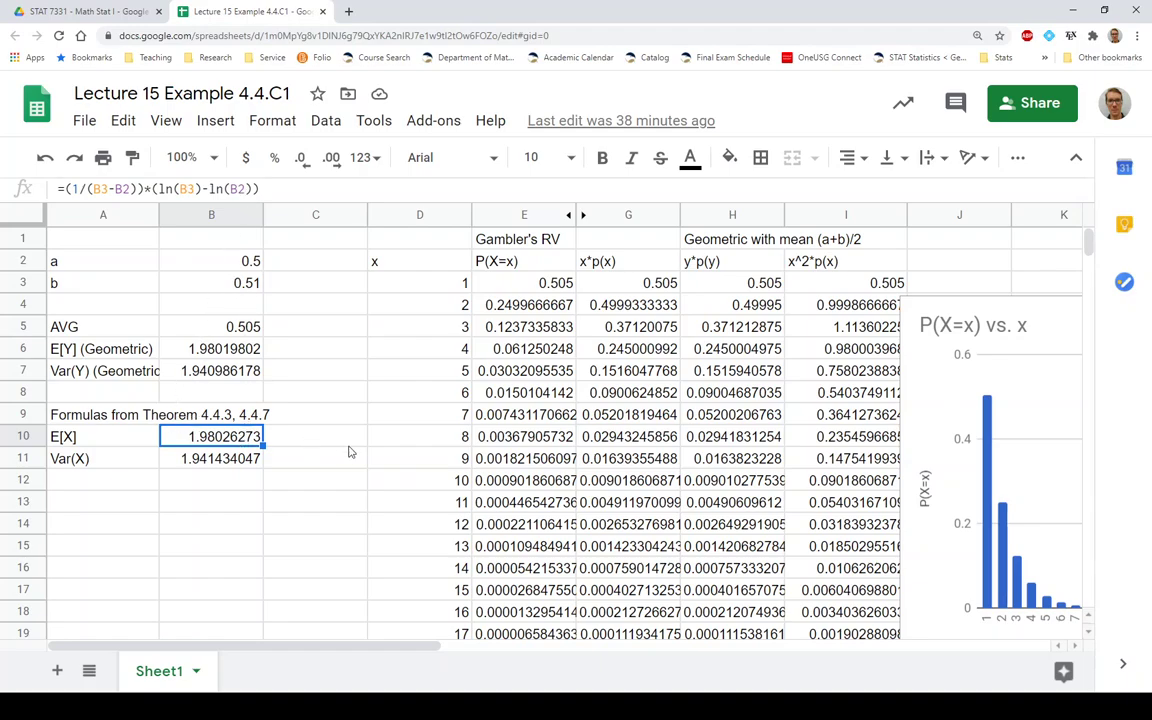
scroll(375, 506, "down", 6)
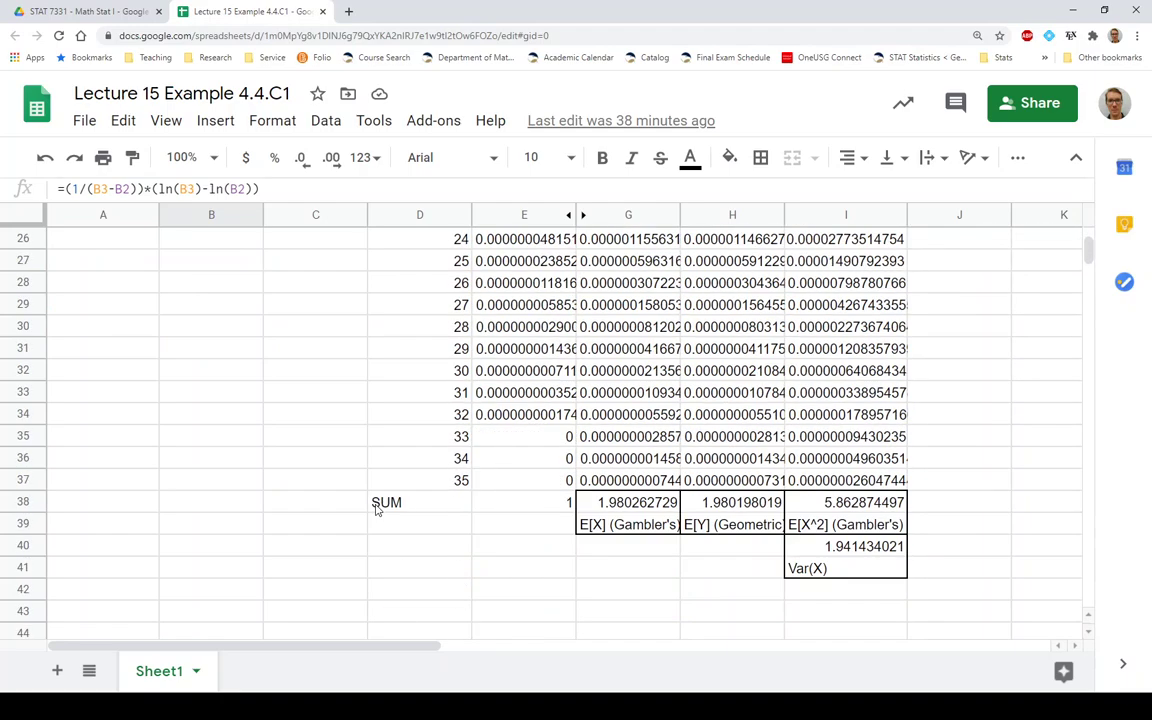
left_click(621, 505)
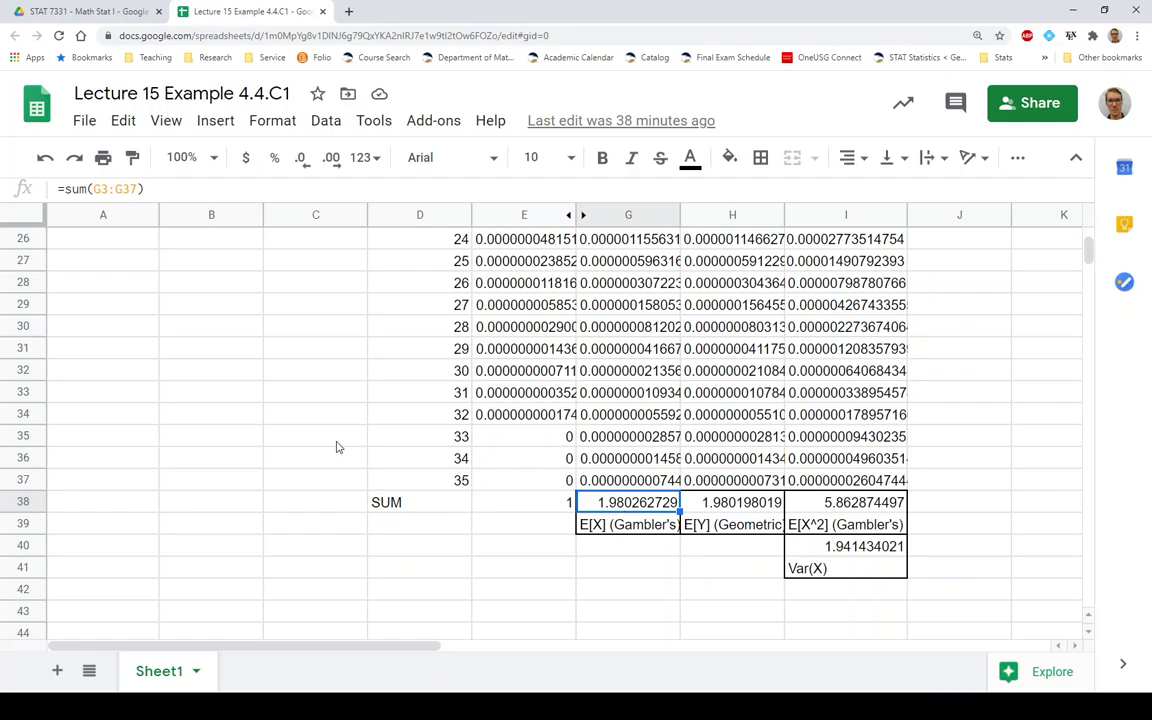
scroll(330, 447, "up", 4)
scroll(330, 447, "up", 3)
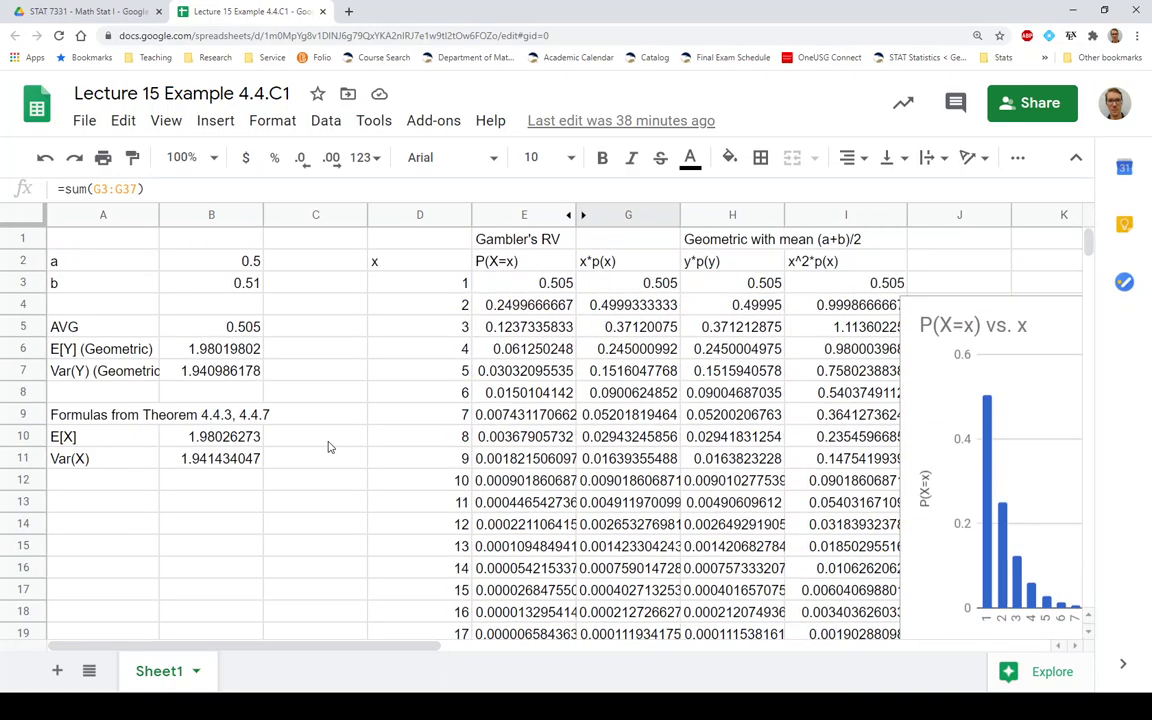
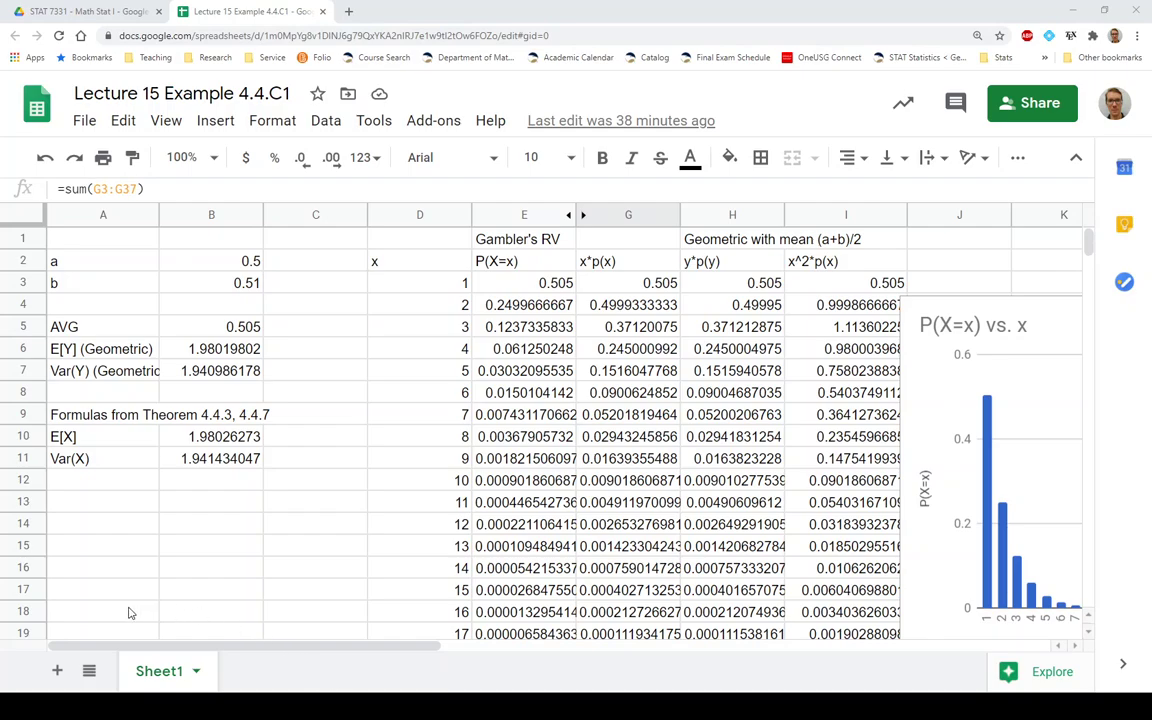
Switch to Microsoft Whiteboard and look back from the Lecture 15 homework problems to the worked solution of Example 4.4.C2
key("alt+Tab")
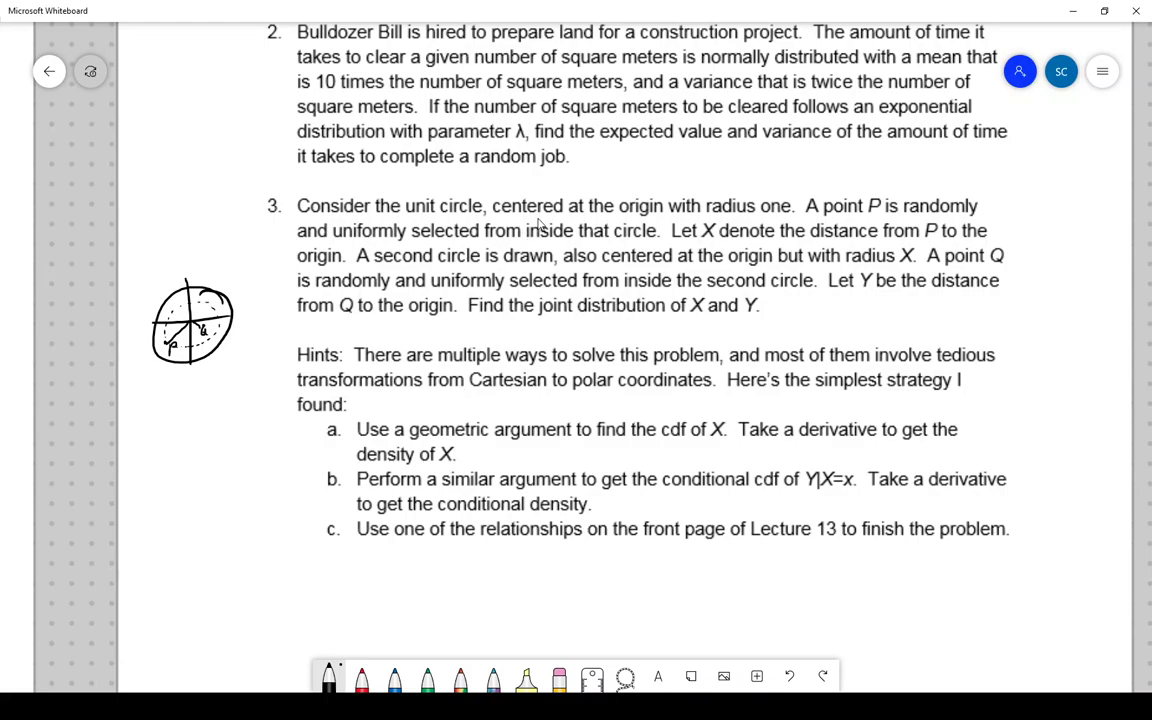
scroll(643, 167, "up", 1)
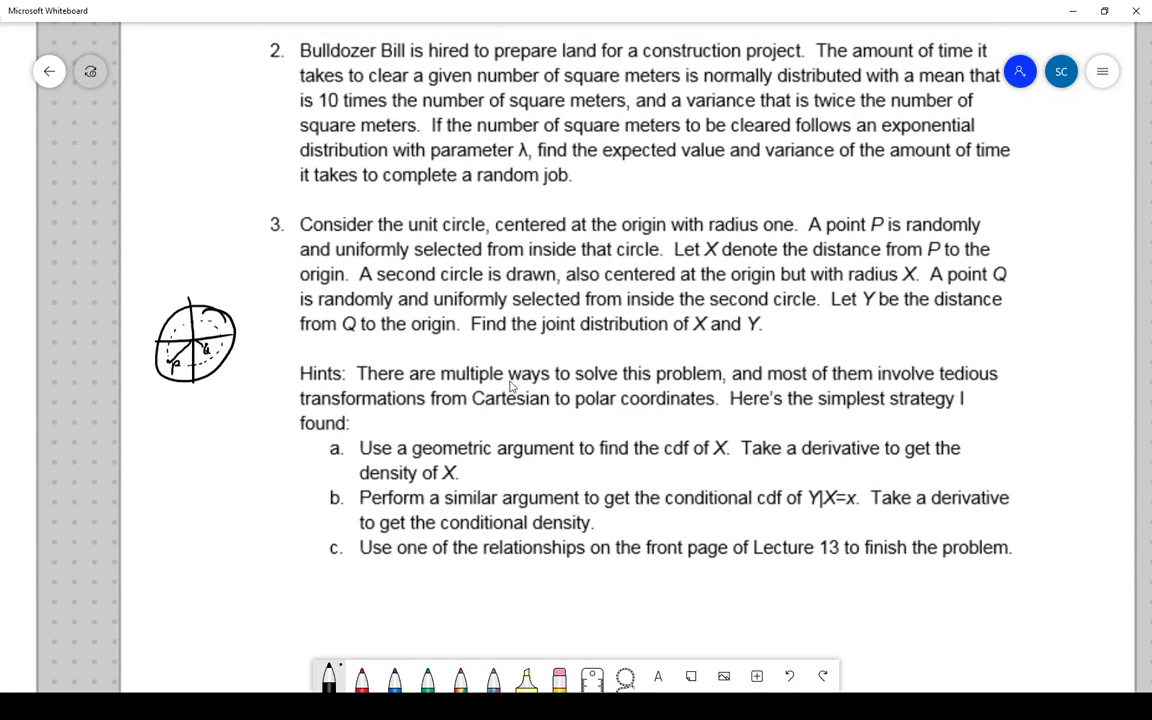
scroll(443, 172, "down", 5)
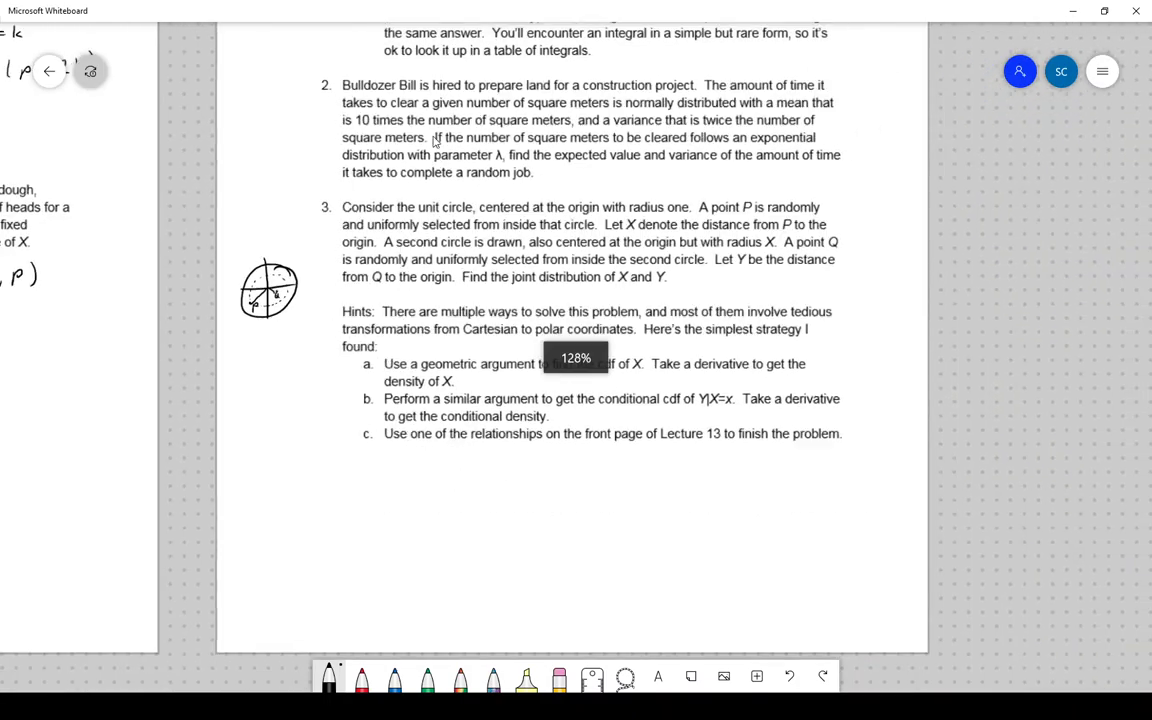
scroll(463, 199, "up", 2)
scroll(463, 199, "left", 10)
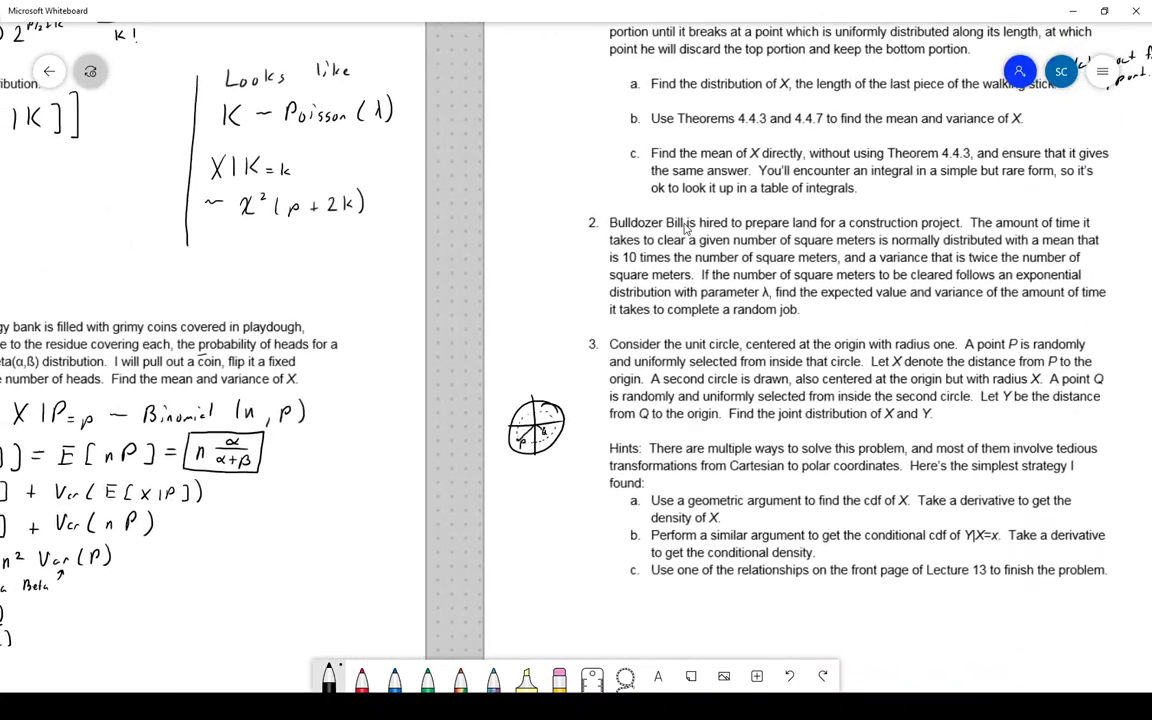
scroll(338, 288, "up", 3)
scroll(338, 288, "left", 11)
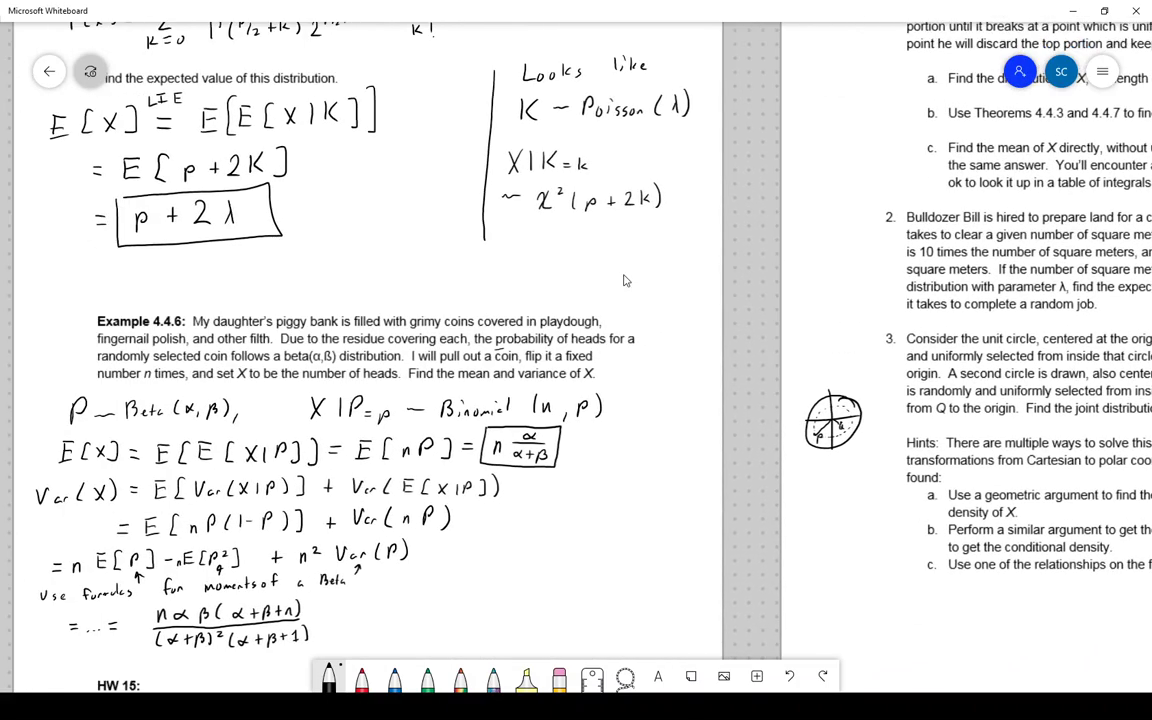
scroll(575, 370, "up", 15)
scroll(575, 370, "right", 8)
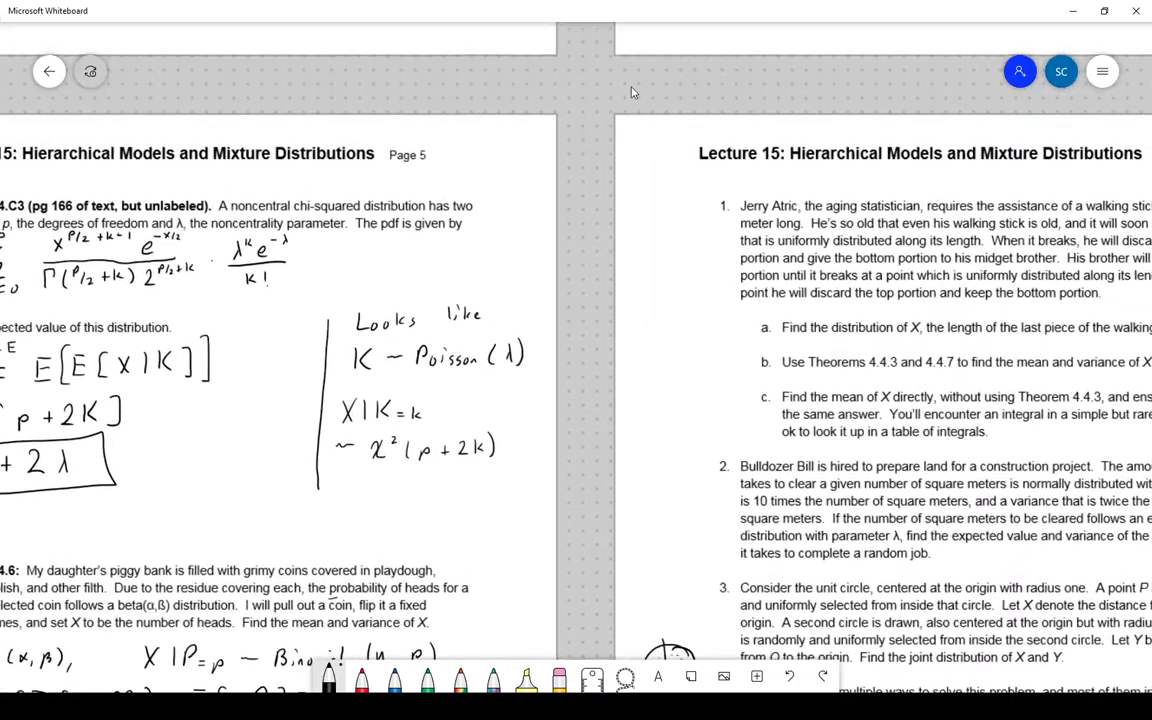
scroll(489, 521, "up", 3)
scroll(489, 521, "right", 2)
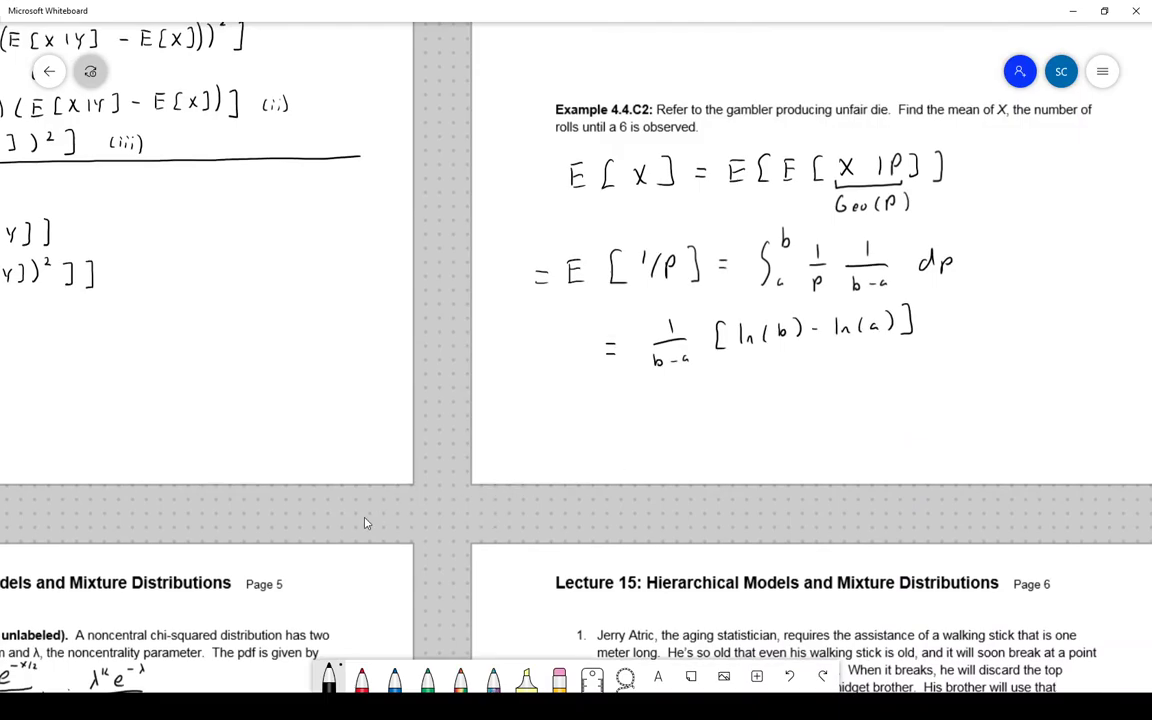
Review the handwritten solutions of Examples 4.4.C3 and 4.4.6 on page 5, including the chi-squared notes beside the page
scroll(471, 393, "down", 4)
scroll(600, 250, "down", 10)
scroll(600, 250, "left", 11)
scroll(488, 411, "down", 6)
scroll(488, 411, "left", 5)
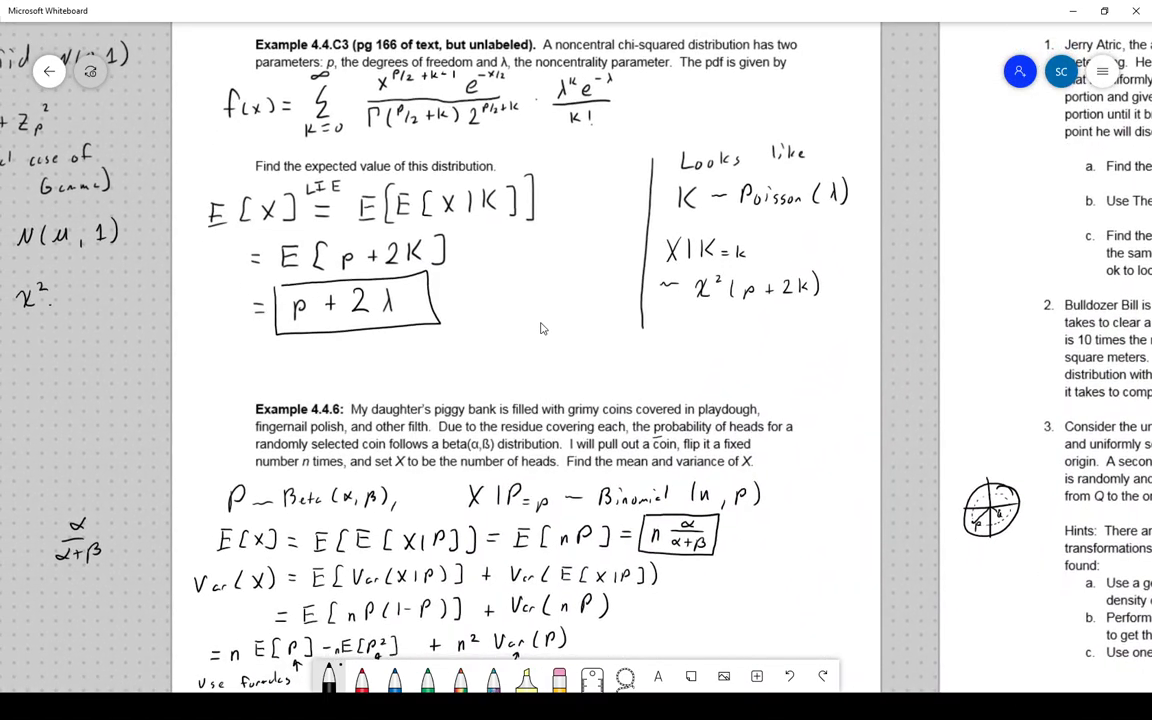
scroll(541, 328, "down", 2)
scroll(541, 328, "up", 2)
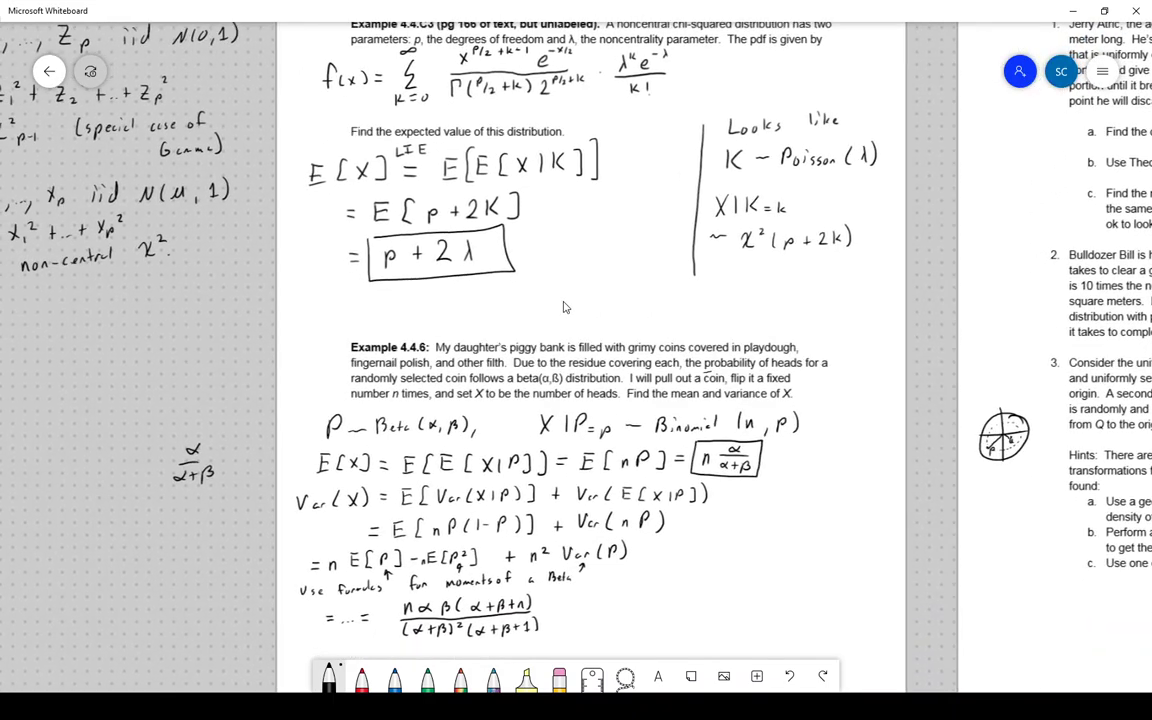
scroll(563, 307, "down", 2)
scroll(600, 295, "left", 4)
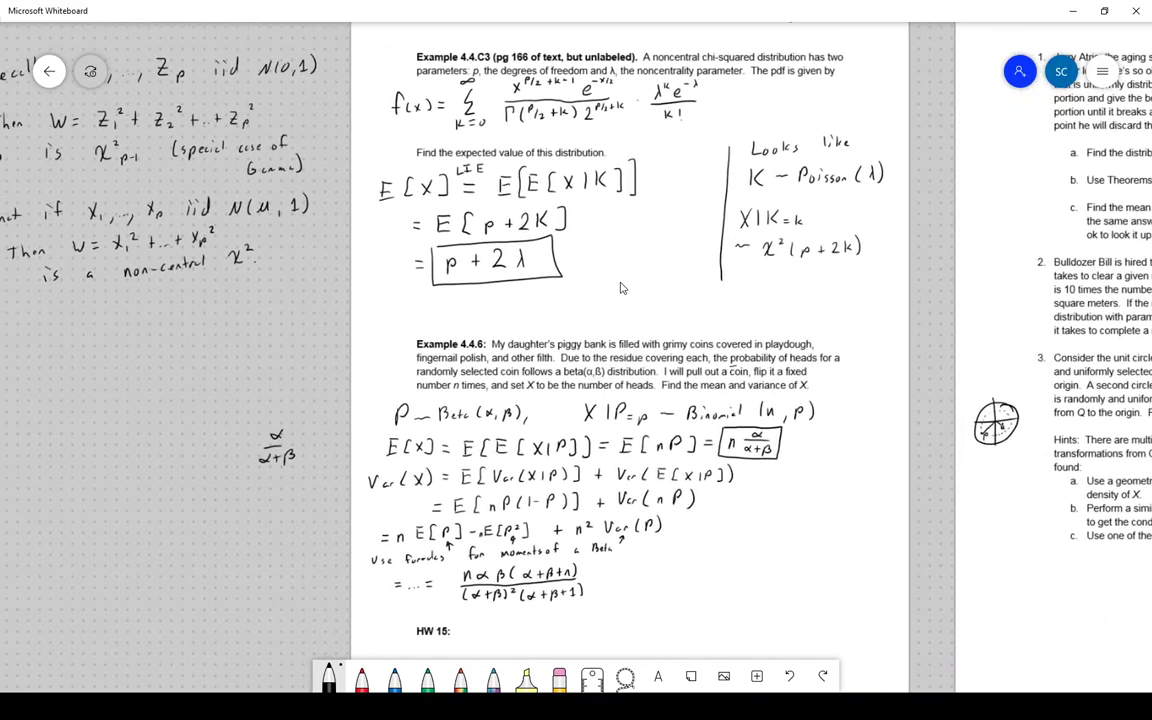
scroll(543, 306, "left", 4)
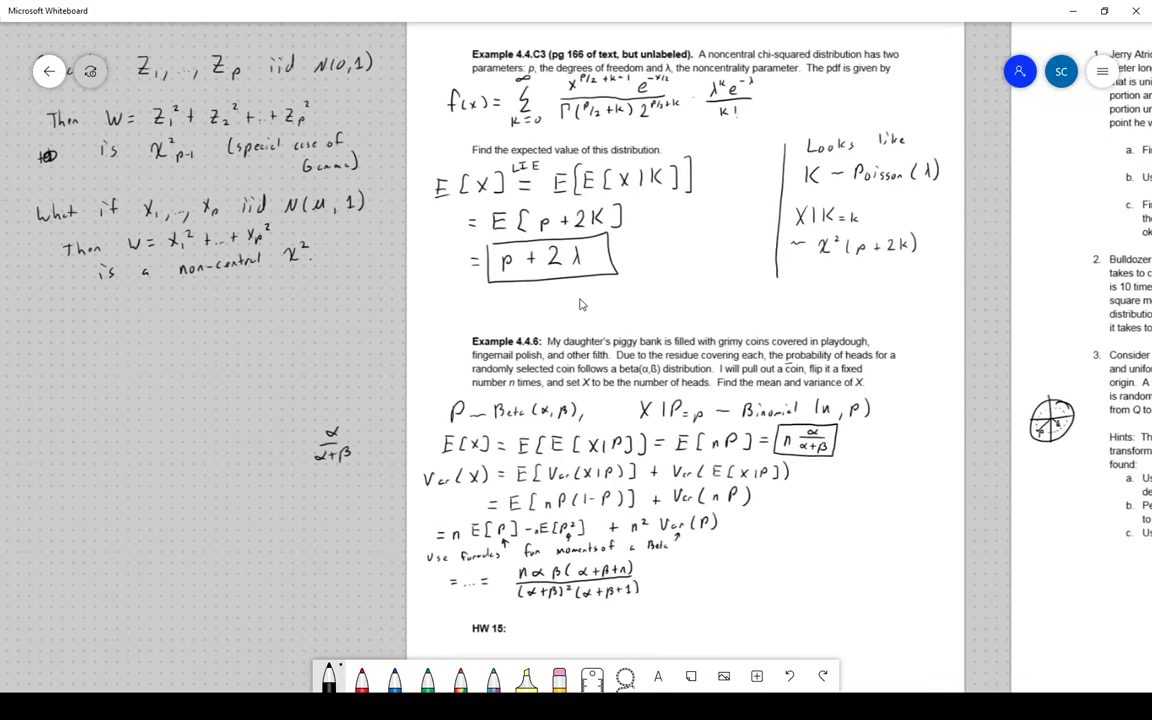